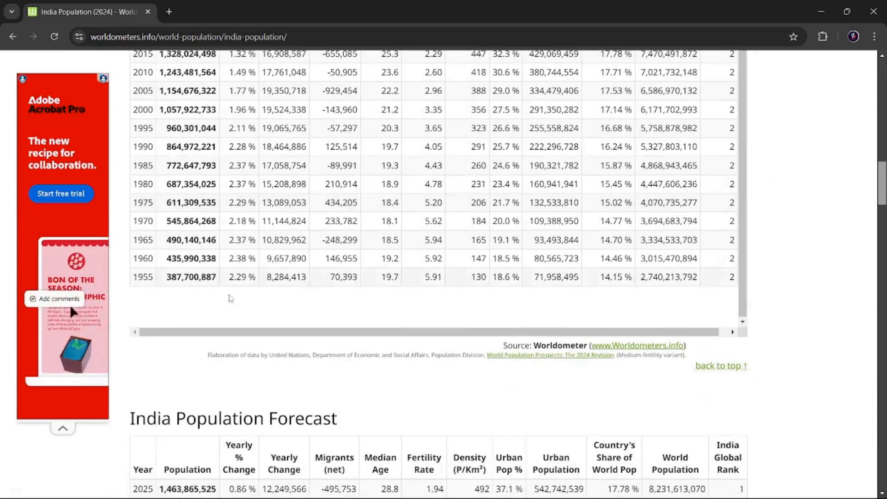
# Look through the India population history, forecast and demographics sections, and copy the page's web address.
pyautogui.scroll(4, 54, 294)
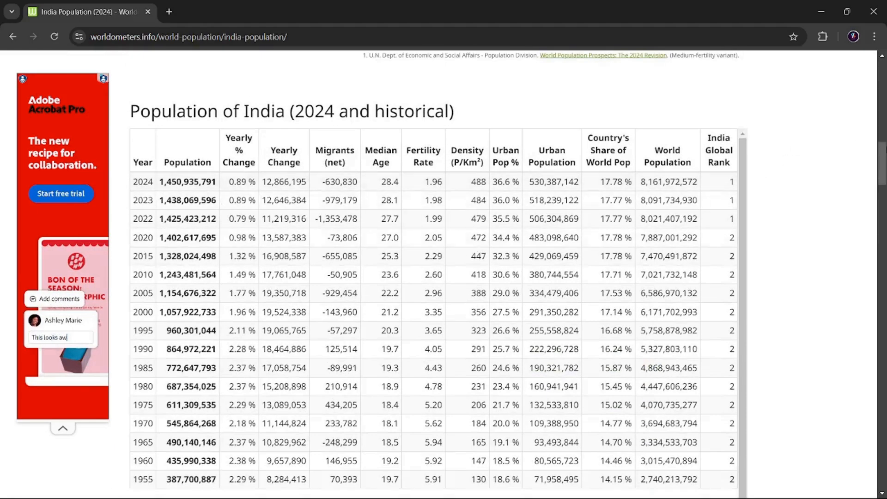
pyautogui.moveTo(884, 165); pyautogui.dragTo(883, 205)
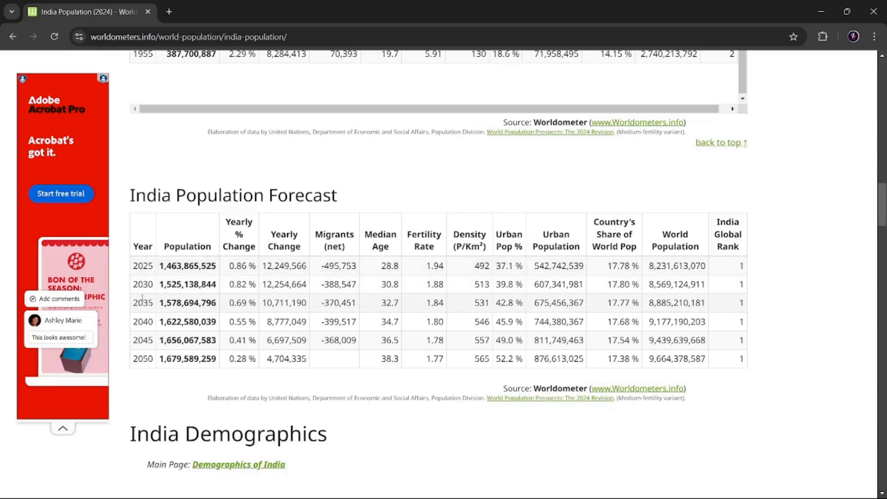
pyautogui.moveTo(885, 208); pyautogui.dragTo(882, 249)
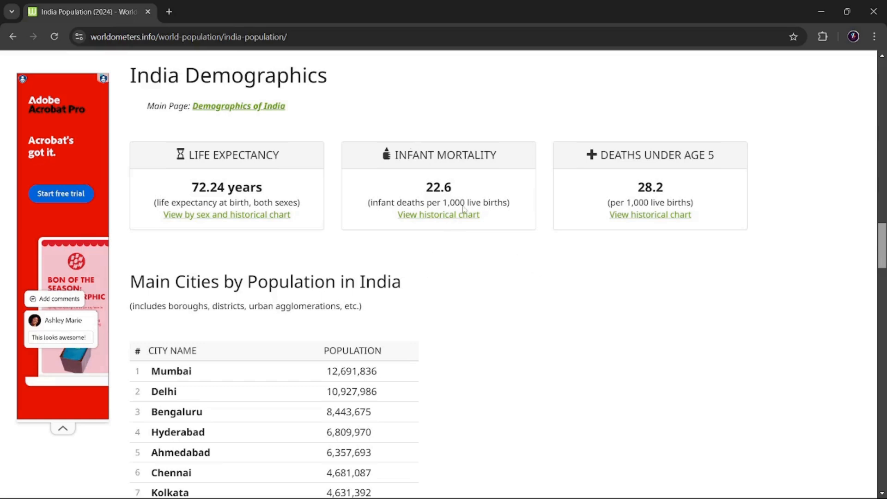
pyautogui.click(287, 40)
pyautogui.hotkey('ctrl', 'c')
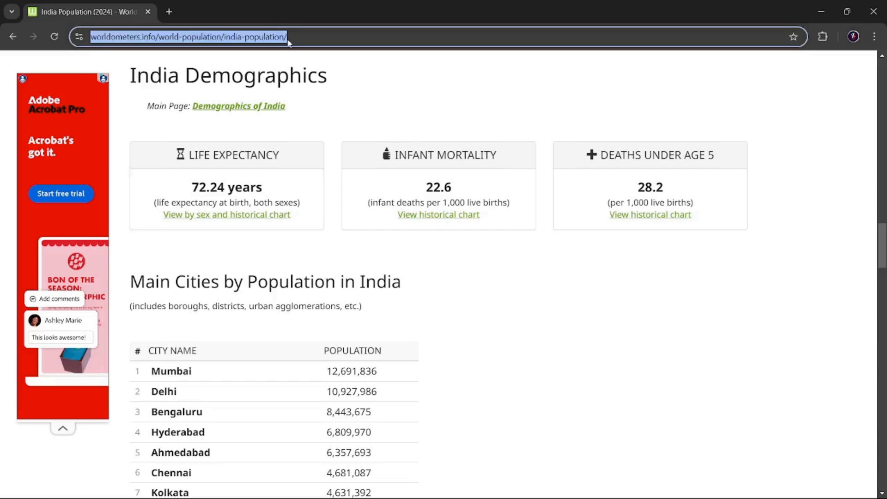
# Switch to the My_work report in Power BI Desktop and start importing data from a Web source.
pyautogui.click(392, 485)
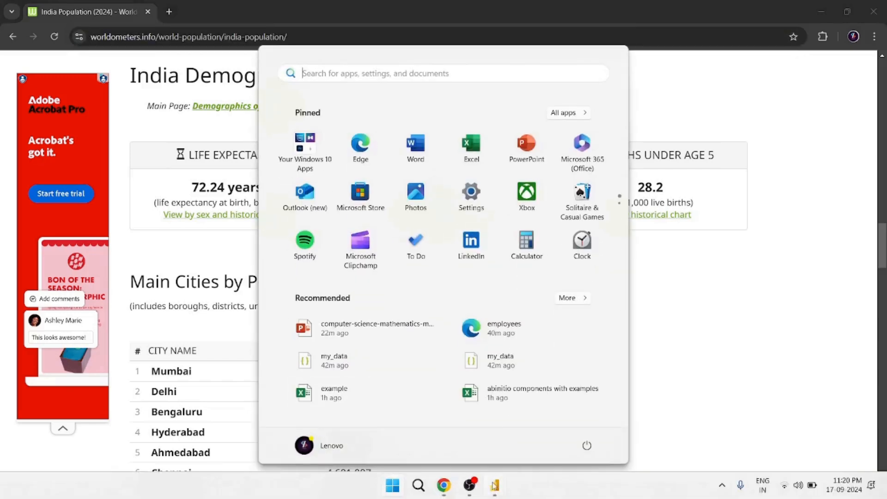
pyautogui.moveTo(494, 485)
pyautogui.click(445, 429)
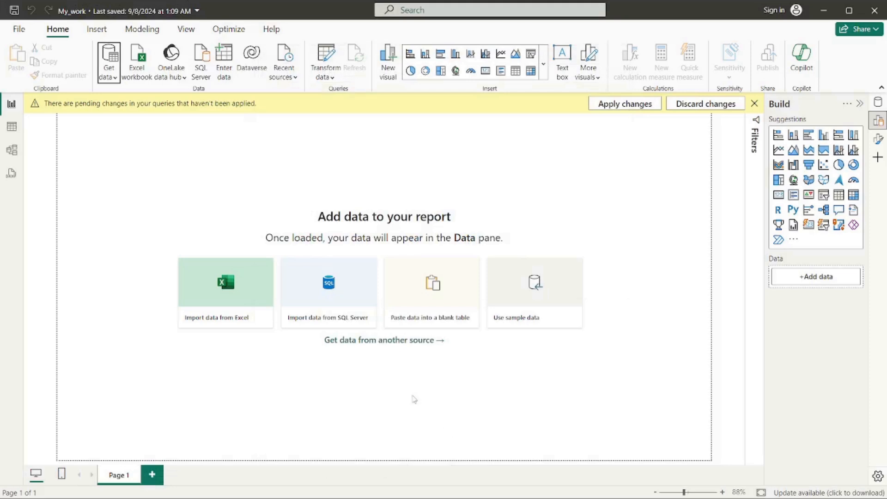
pyautogui.click(115, 81)
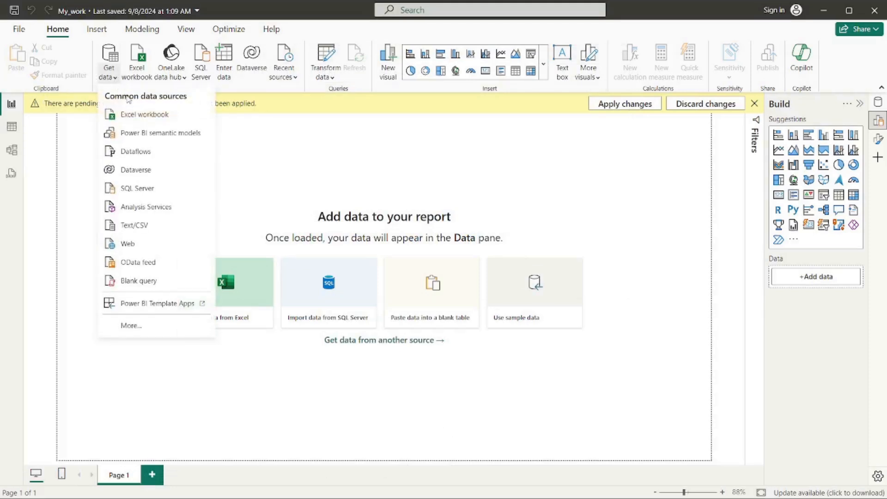
pyautogui.click(136, 245)
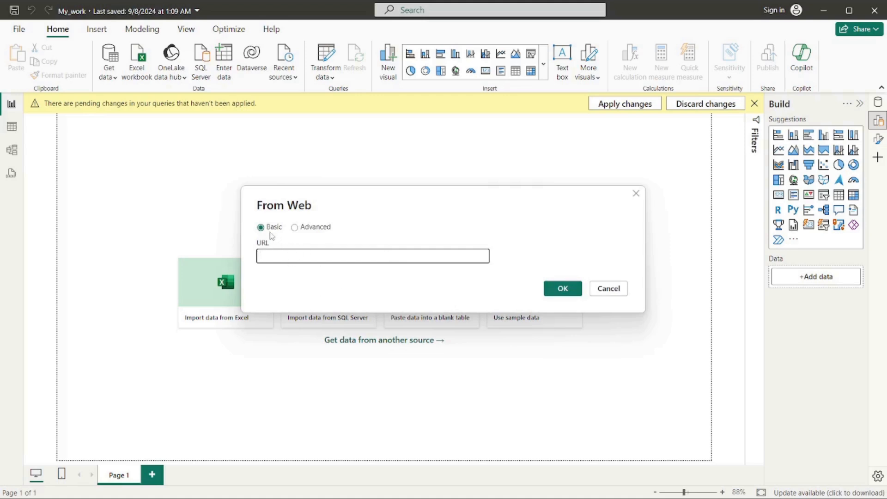
pyautogui.click(314, 232)
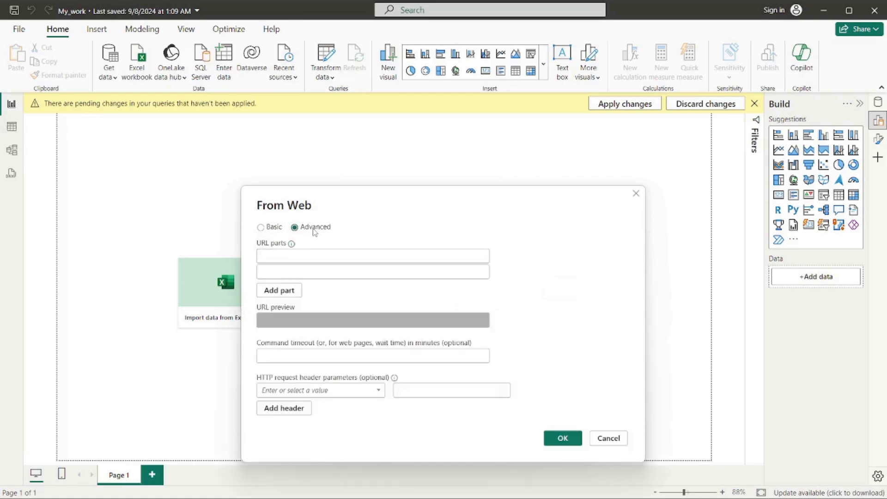
pyautogui.click(268, 256)
pyautogui.click(269, 231)
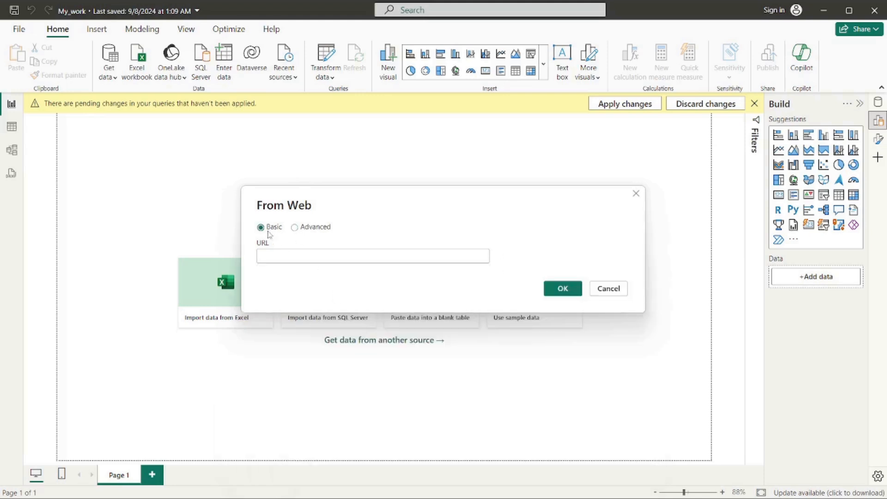
pyautogui.click(267, 255)
pyautogui.hotkey('ctrl', 'v')
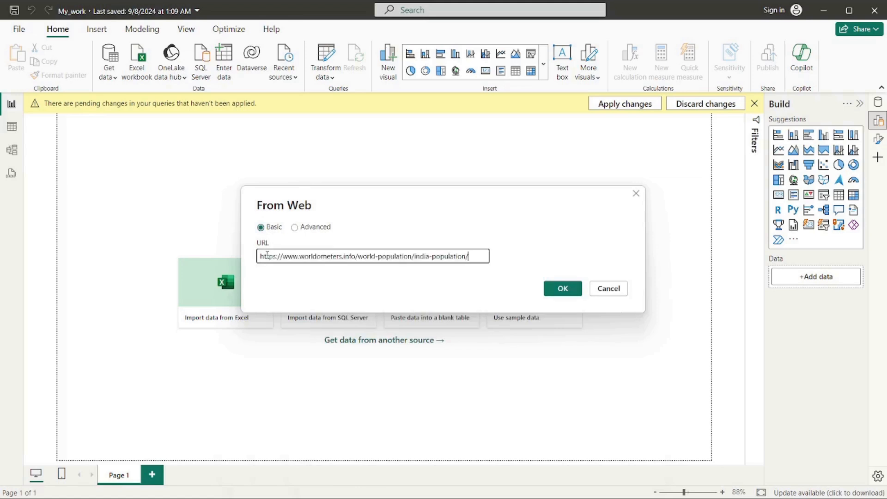
pyautogui.click(562, 289)
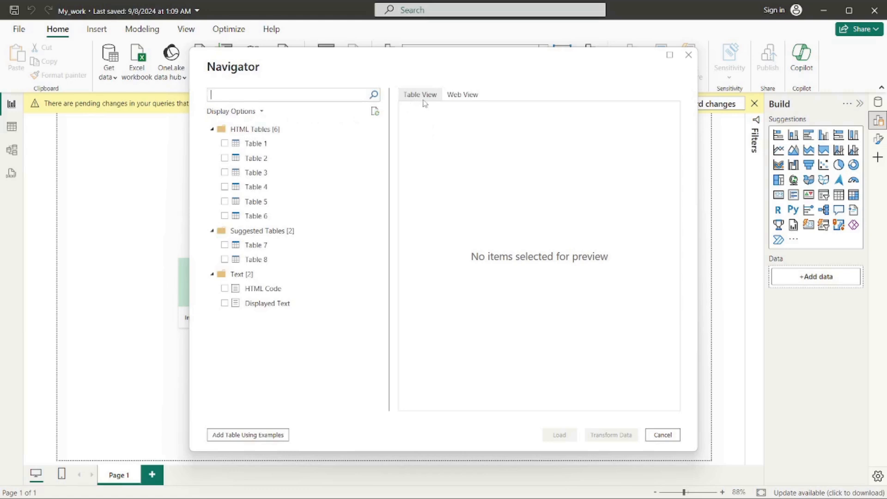
# Preview the source page in Web View, and check the contents of Table 1 without keeping it selected.
pyautogui.click(455, 97)
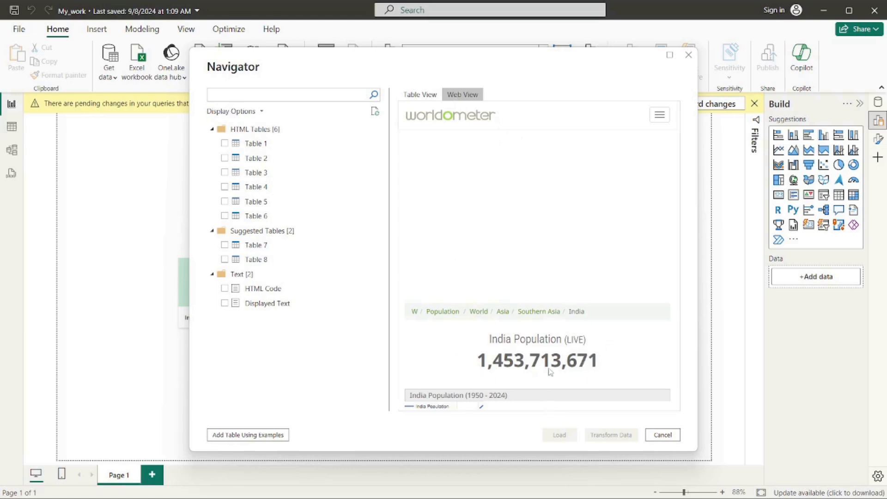
pyautogui.click(427, 94)
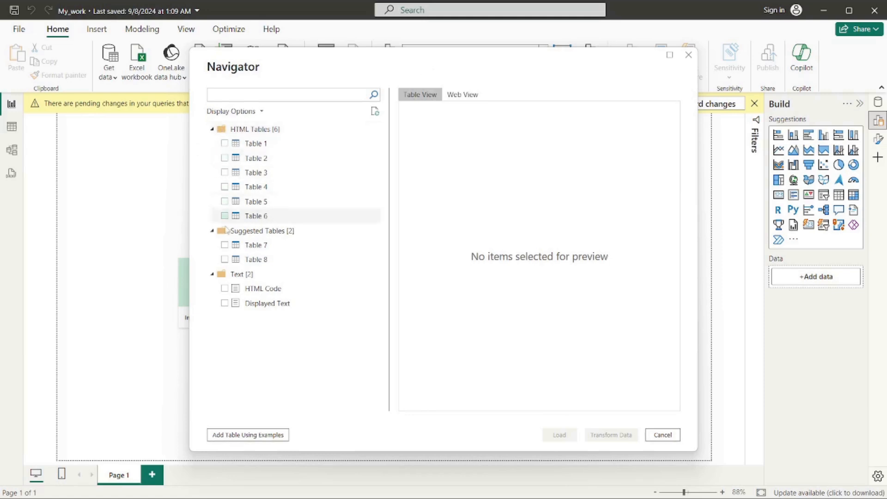
pyautogui.click(224, 143)
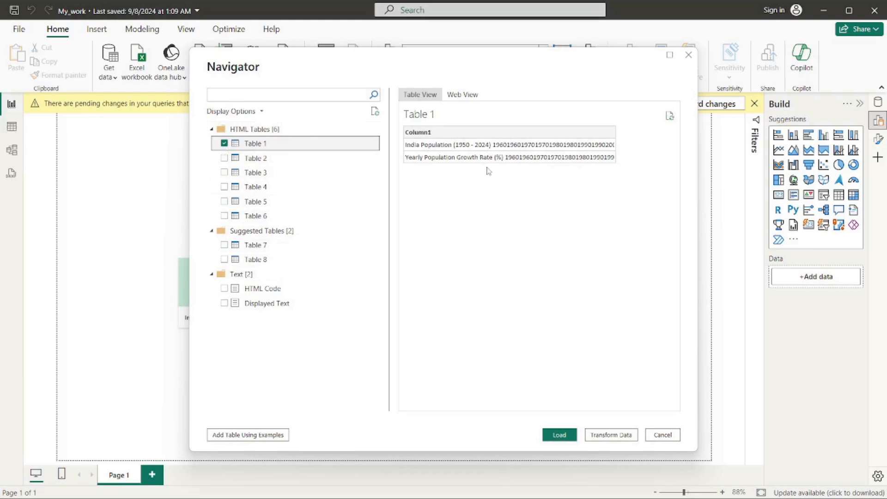
pyautogui.click(224, 144)
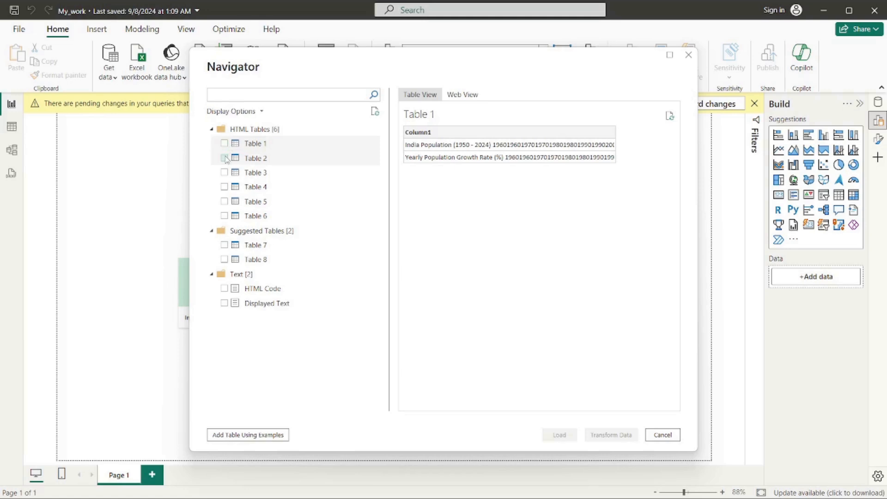
# Select Table 2 through Table 6 while previewing their contents, and open them in the Power Query Editor for transformation.
pyautogui.click(224, 158)
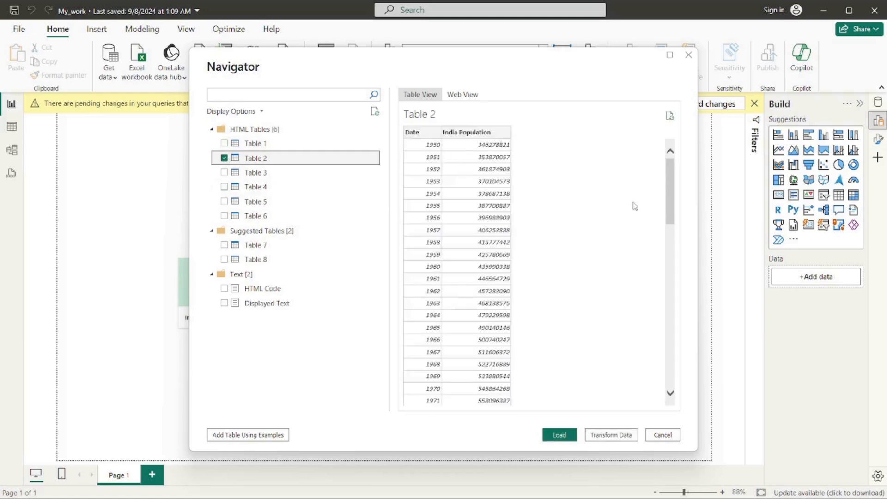
pyautogui.moveTo(671, 189); pyautogui.dragTo(662, 352)
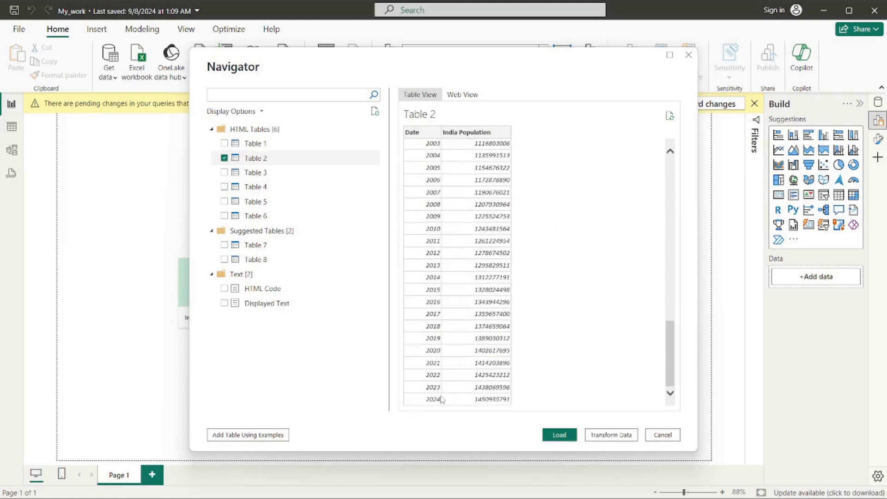
pyautogui.click(224, 173)
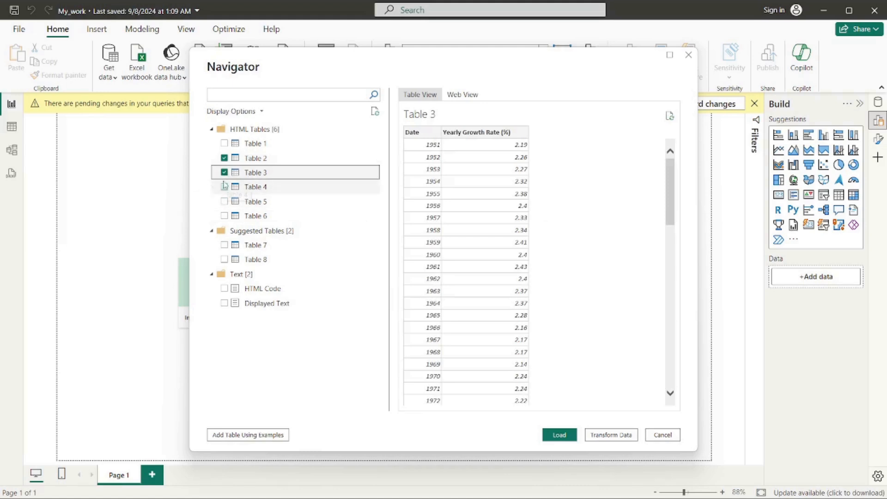
pyautogui.click(224, 187)
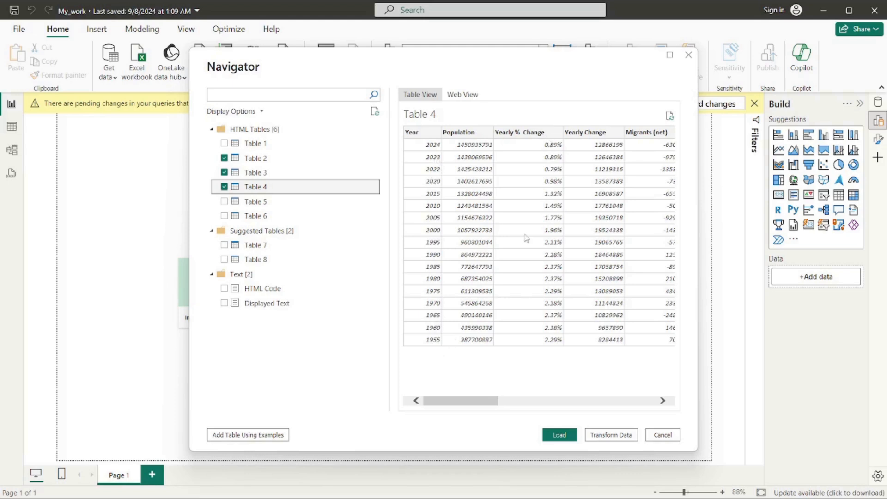
pyautogui.click(224, 202)
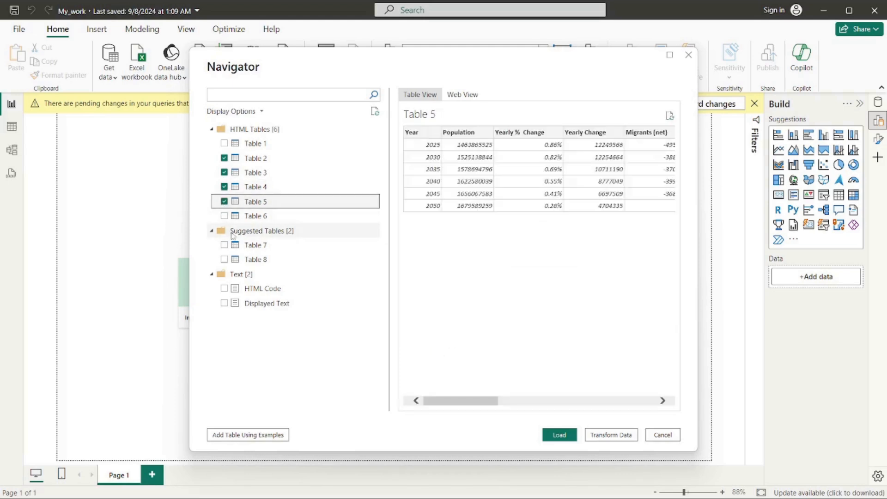
pyautogui.click(224, 216)
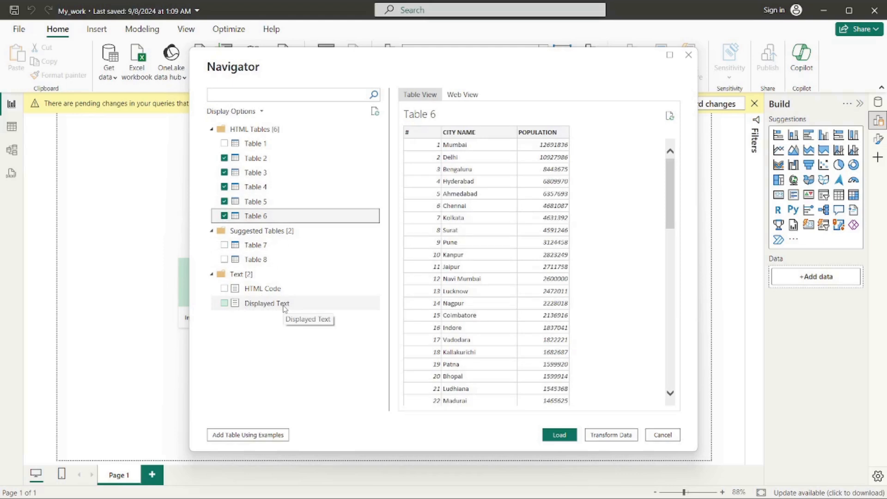
pyautogui.click(262, 288)
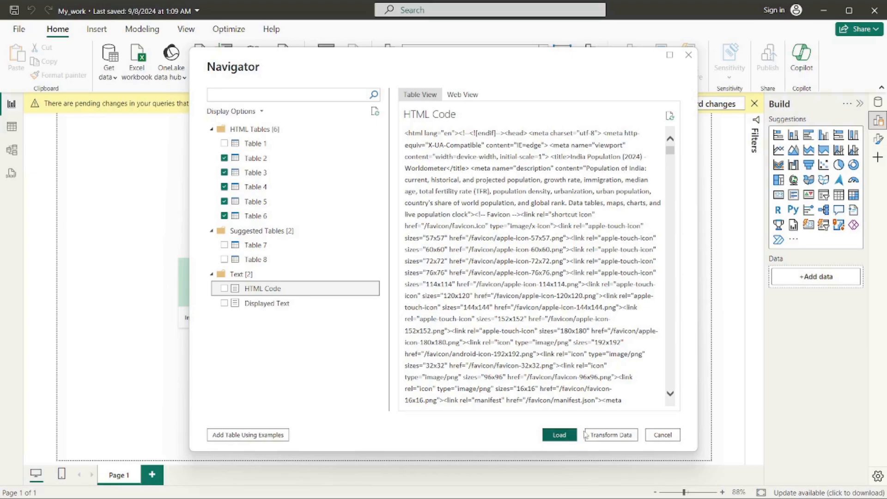
pyautogui.click(608, 438)
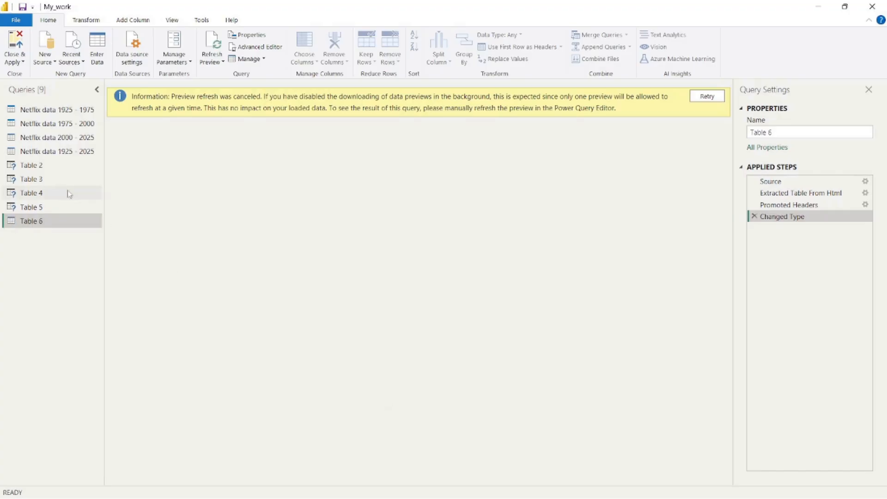
# Go through the imported Table 2, Table 3, Table 4 and Table 5 queries to check their previews.
pyautogui.click(33, 170)
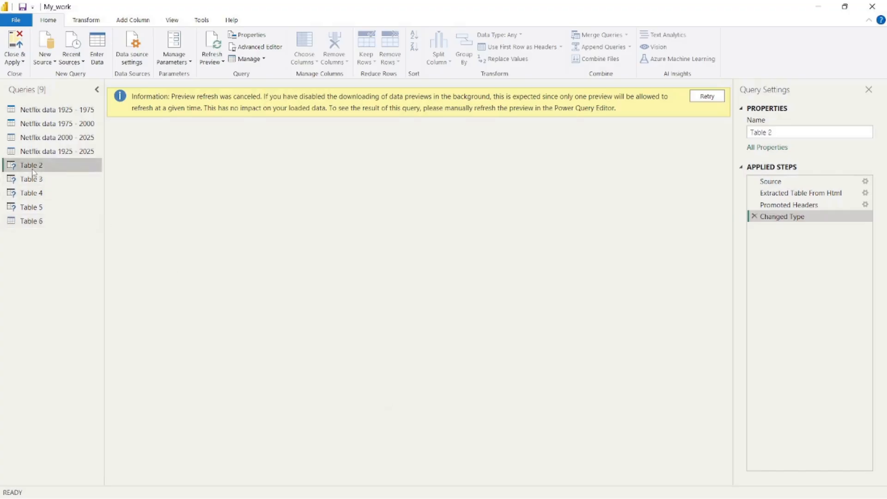
pyautogui.click(32, 178)
pyautogui.click(36, 193)
pyautogui.click(41, 208)
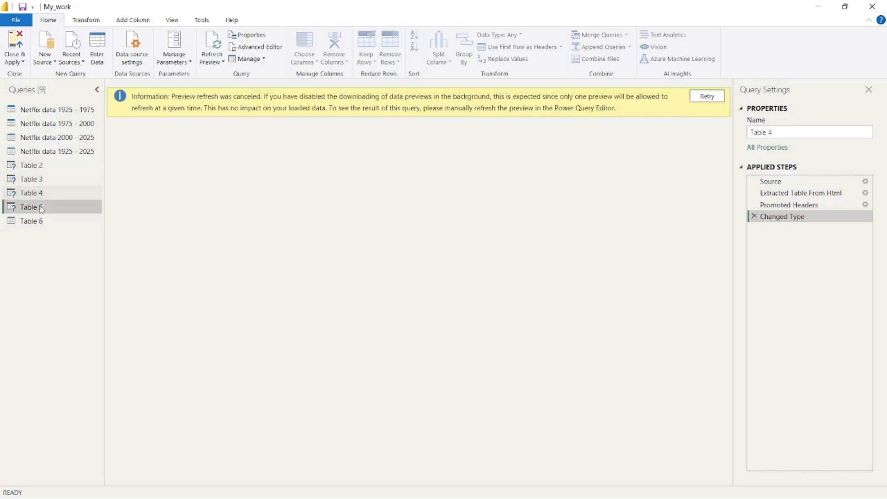
# Rename the # column of the Table 6 query to city_id.
pyautogui.click(39, 221)
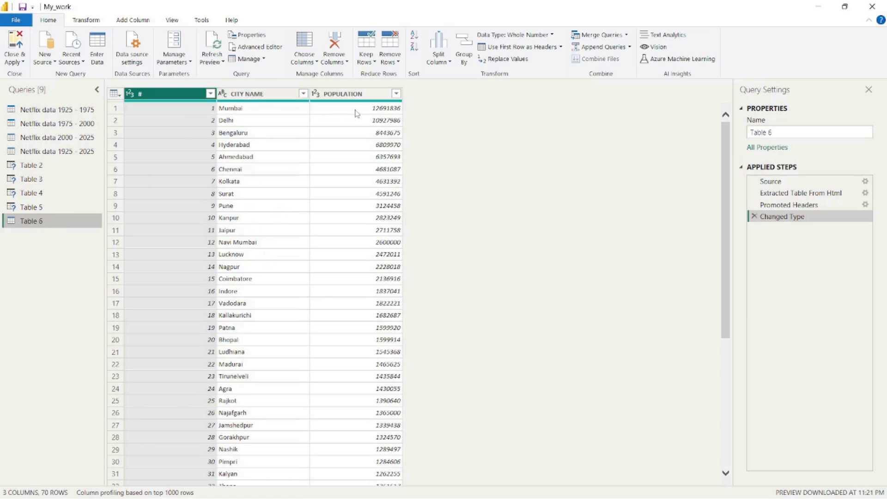
pyautogui.doubleClick(170, 95)
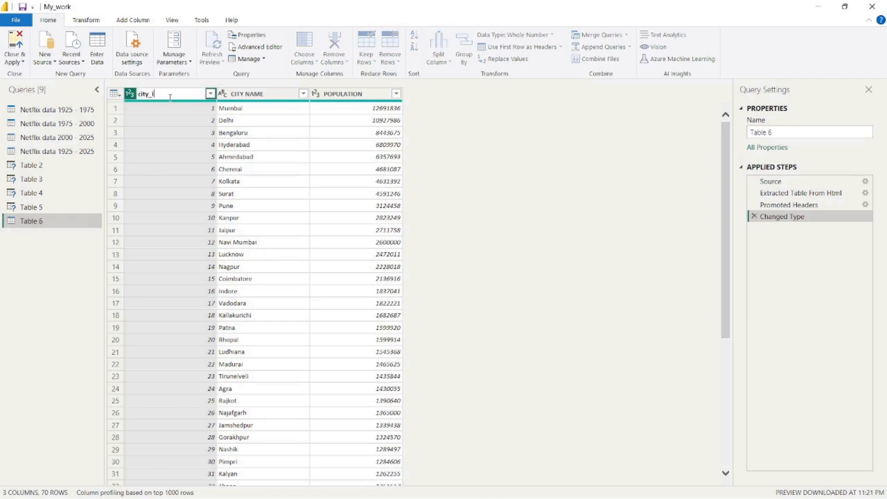
pyautogui.press('Return')
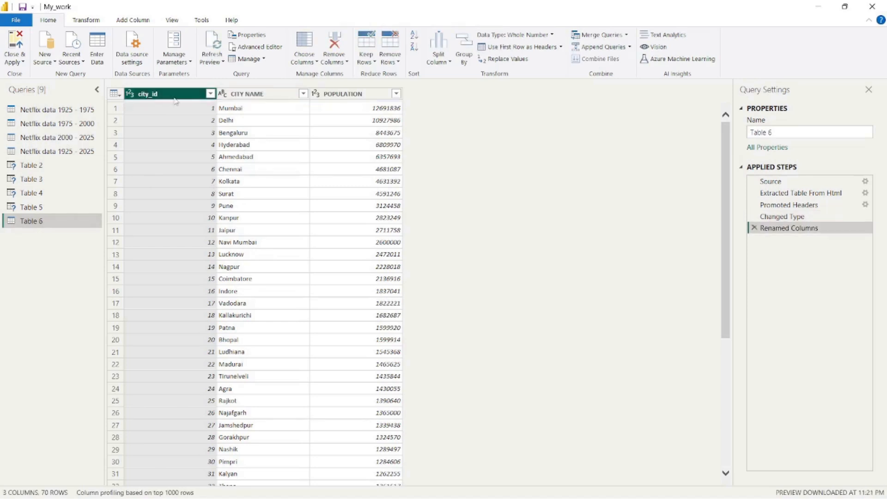
# Retry the canceled preview refreshes of the Table 2 to Table 5 queries, and check the data in Table 3 and Table 4.
pyautogui.click(40, 208)
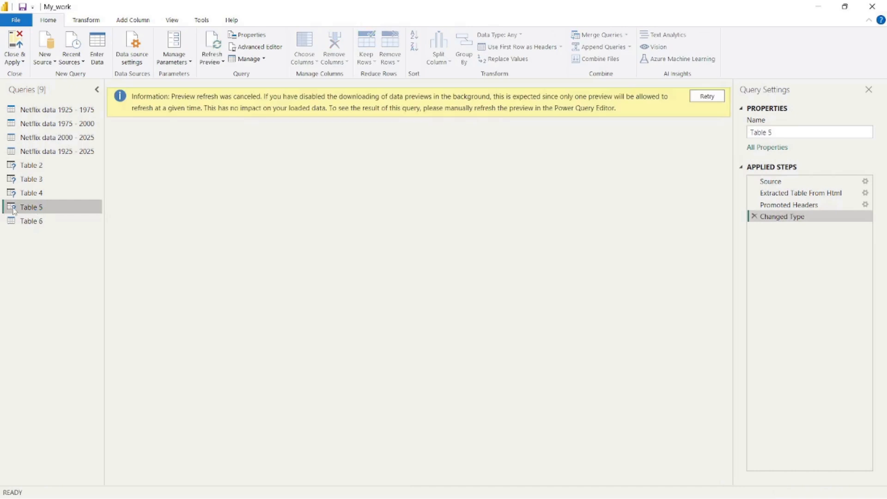
pyautogui.click(707, 95)
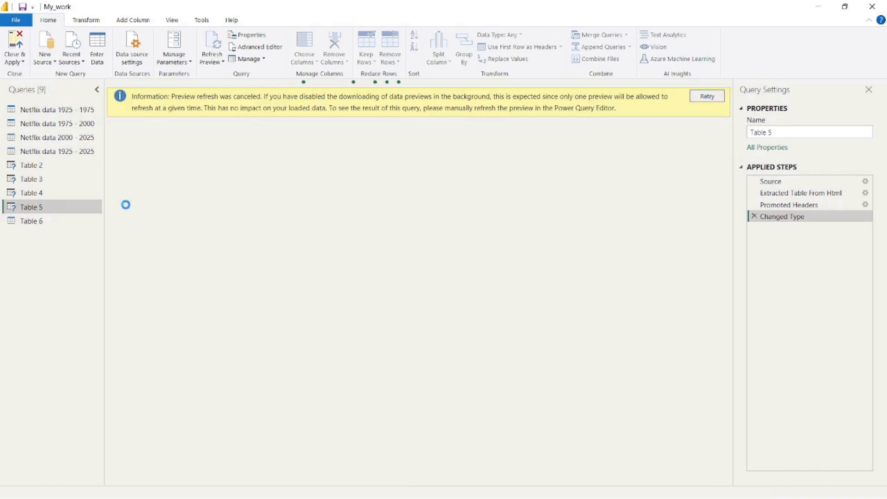
pyautogui.click(73, 193)
pyautogui.click(704, 96)
pyautogui.click(65, 186)
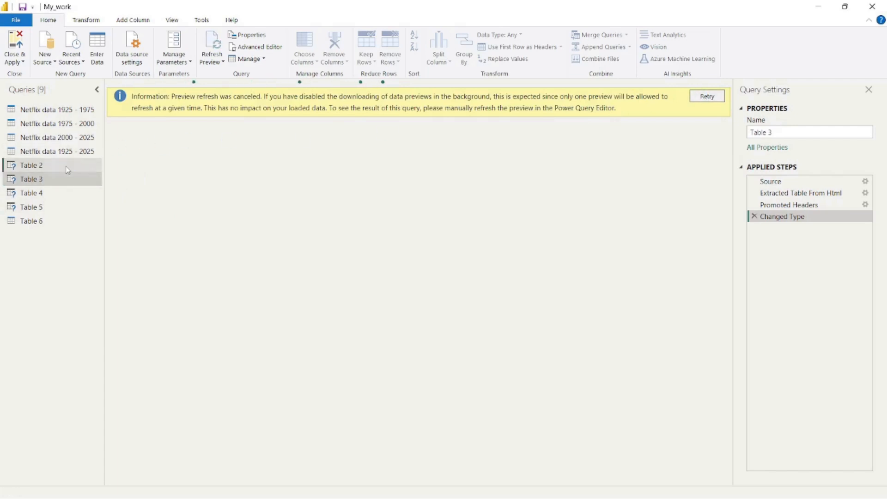
pyautogui.click(51, 164)
pyautogui.click(692, 96)
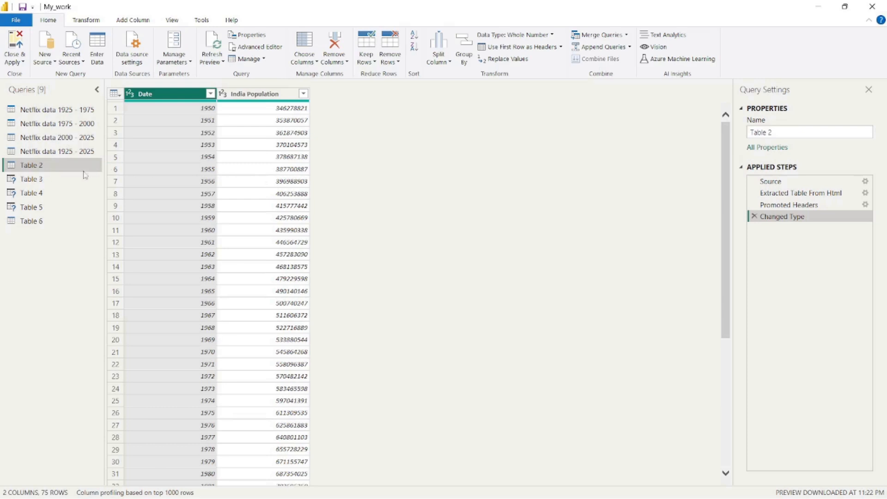
pyautogui.click(58, 180)
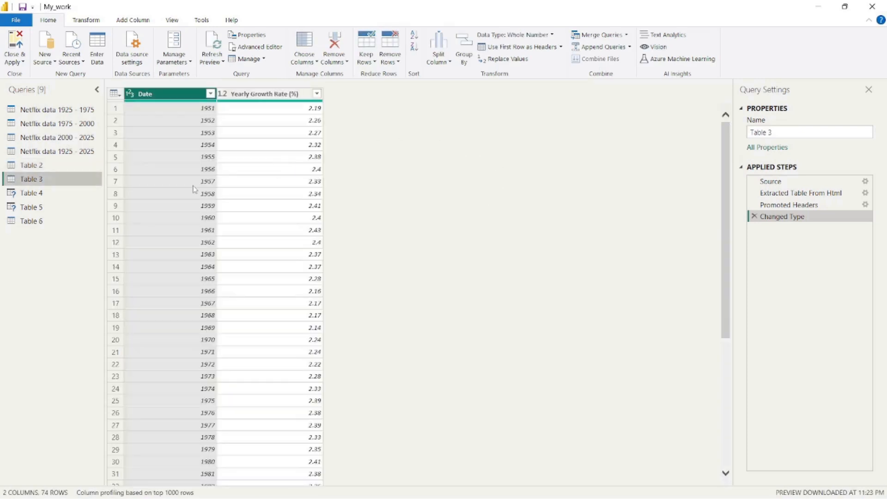
pyautogui.click(52, 196)
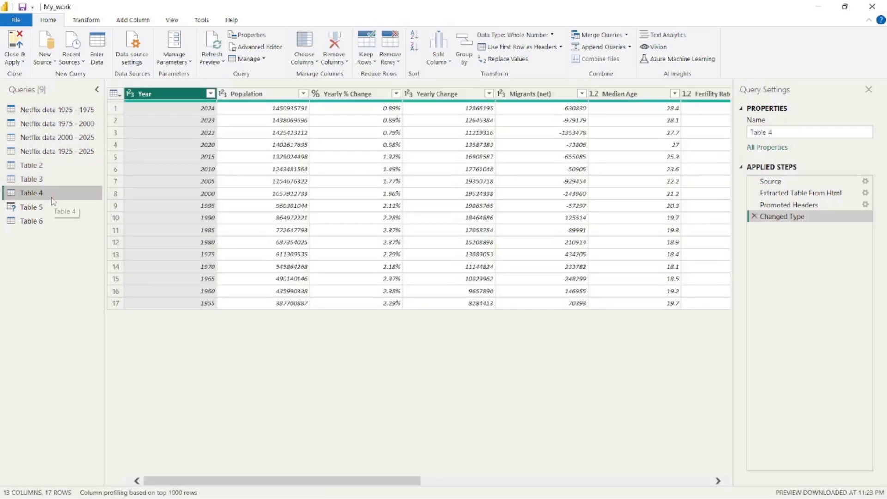
# Check the loaded data of the Table 5, Table 2, Table 4 and Table 3 queries.
pyautogui.click(30, 209)
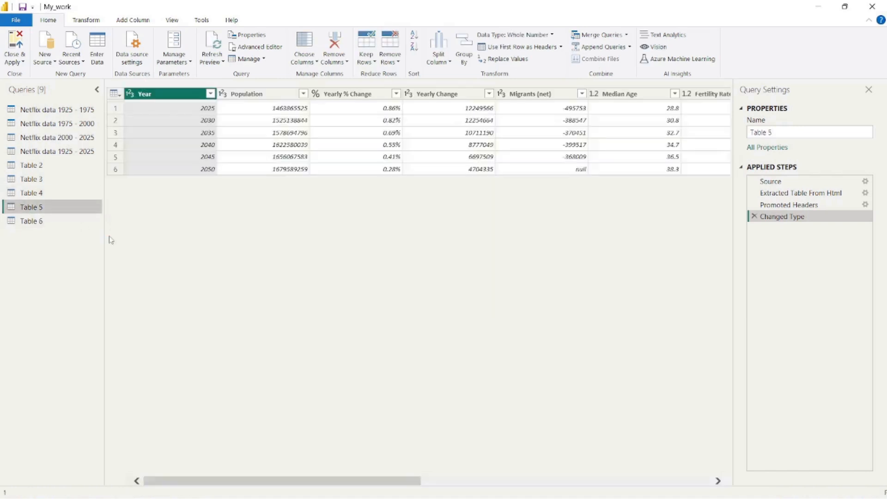
pyautogui.click(37, 170)
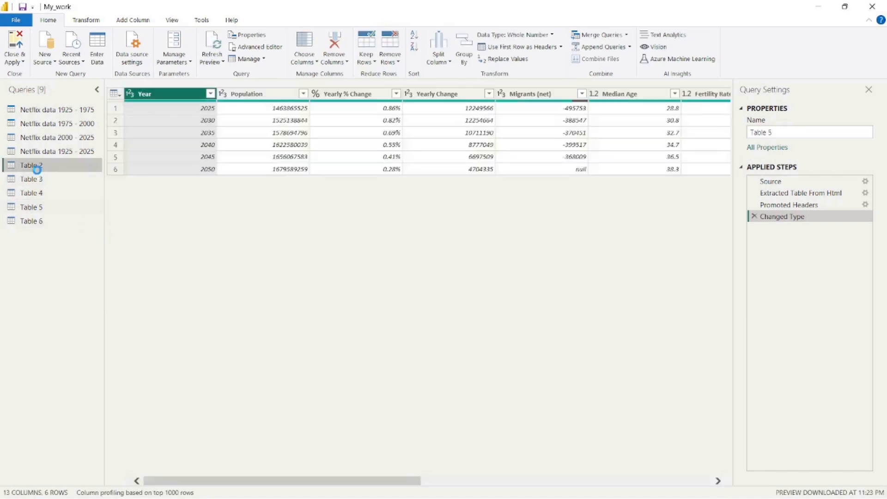
pyautogui.click(45, 196)
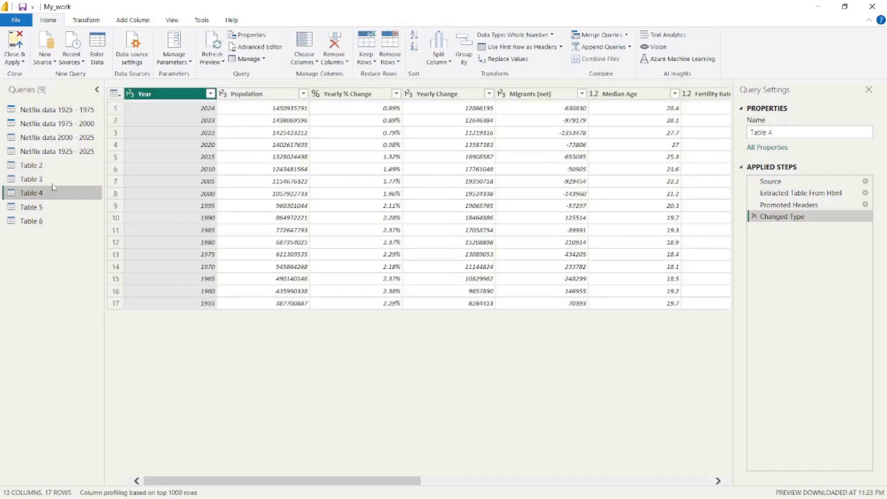
pyautogui.click(55, 183)
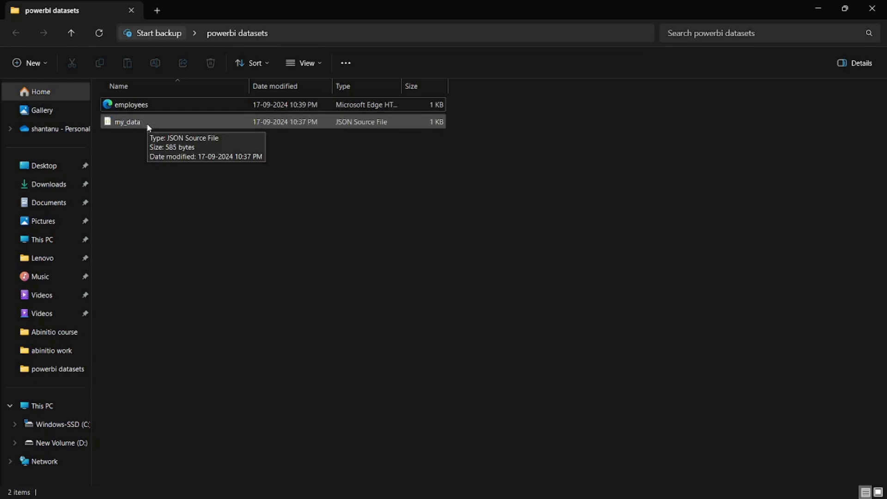
# Switch to Visual Studio Code and examine the employee records in my_data.json, including the EmployeeID field.
pyautogui.press('super')
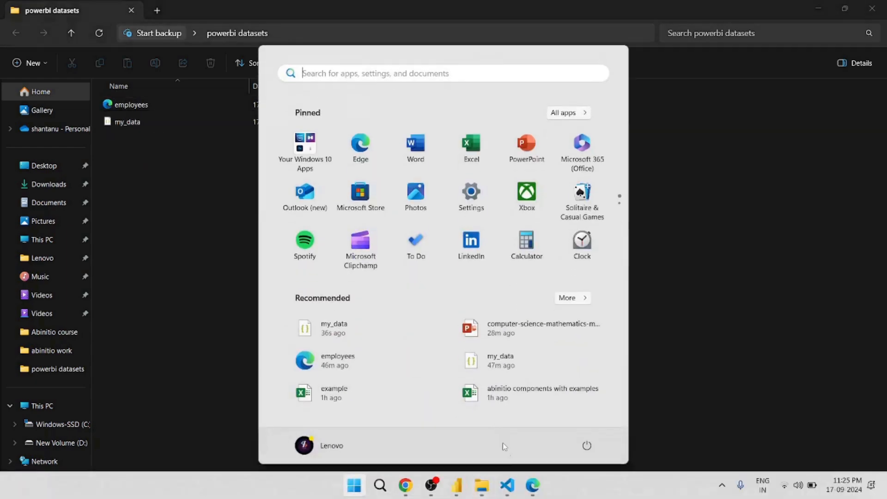
pyautogui.click(506, 493)
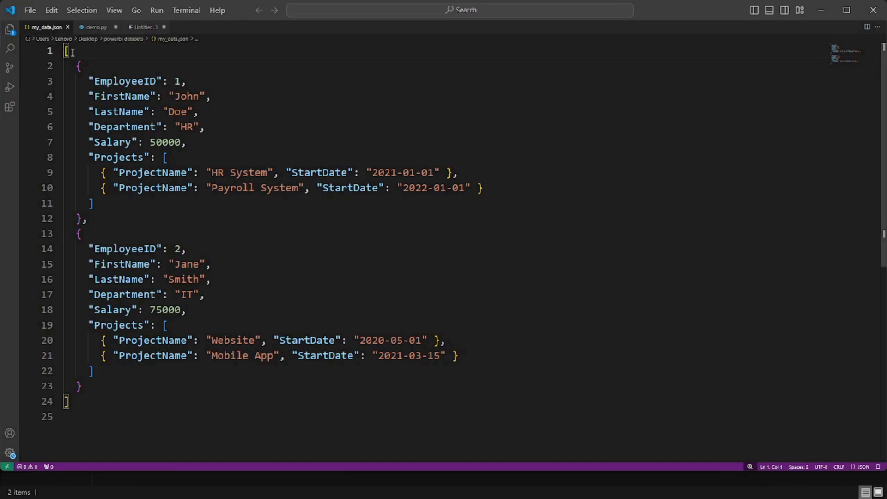
pyautogui.moveTo(100, 81); pyautogui.dragTo(121, 81)
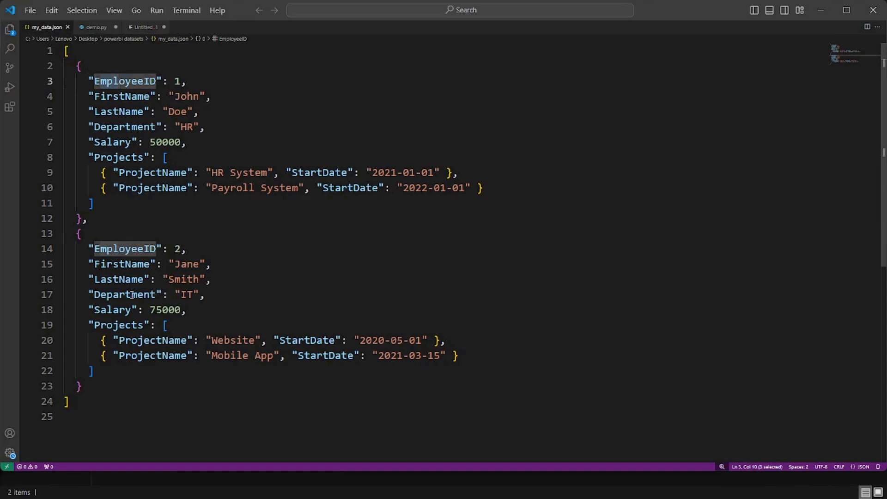
# Switch to the Power BI report window, dismiss the pending changes notice, and start a data import from a JSON file.
pyautogui.press('super')
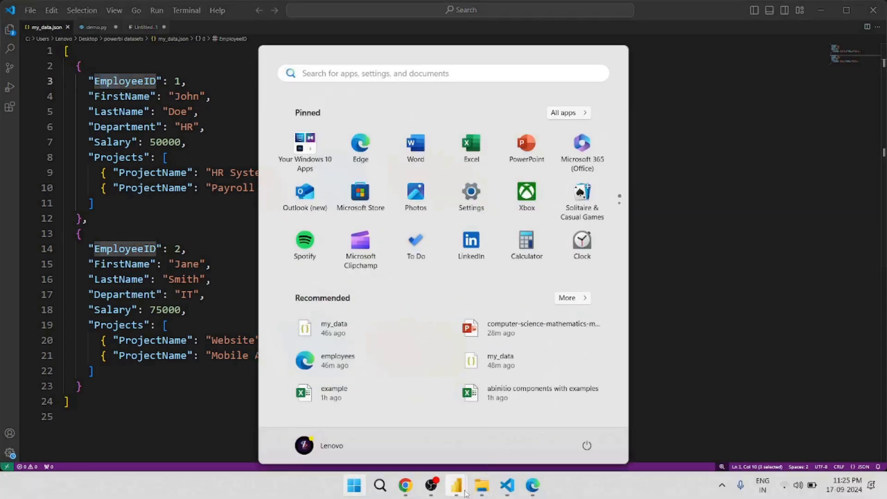
pyautogui.moveTo(456, 485)
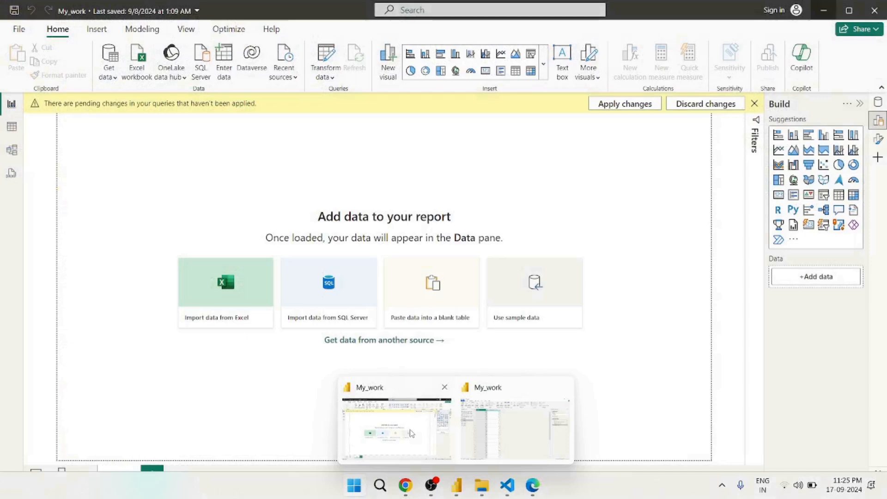
pyautogui.click(411, 434)
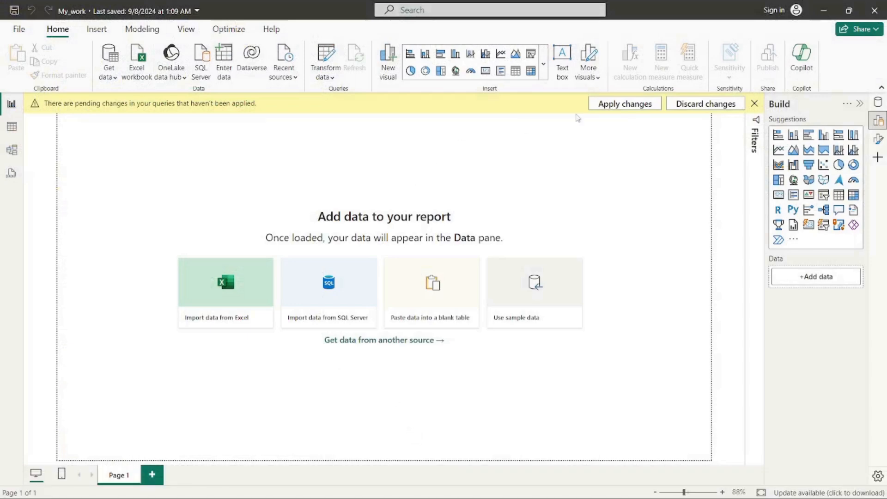
pyautogui.click(755, 103)
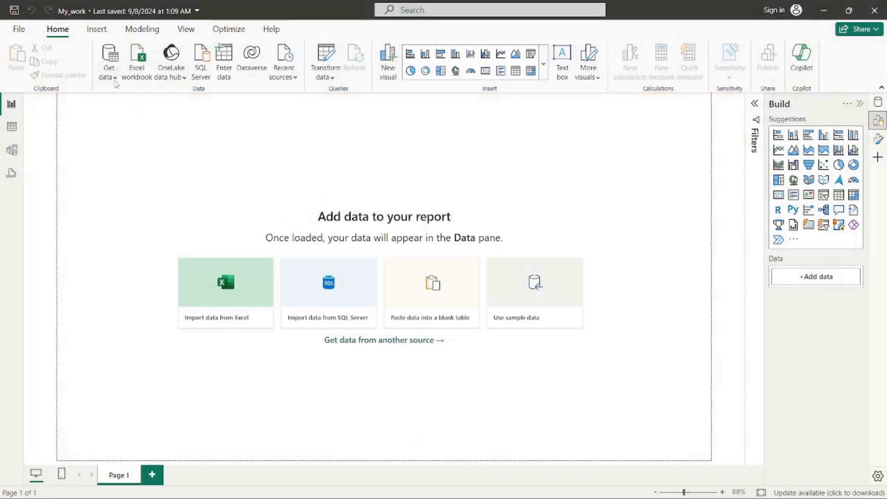
pyautogui.click(114, 80)
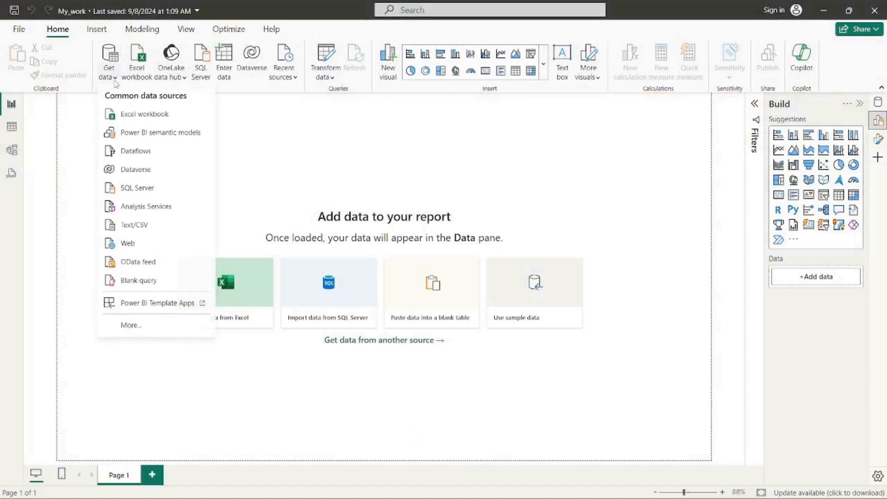
pyautogui.click(132, 327)
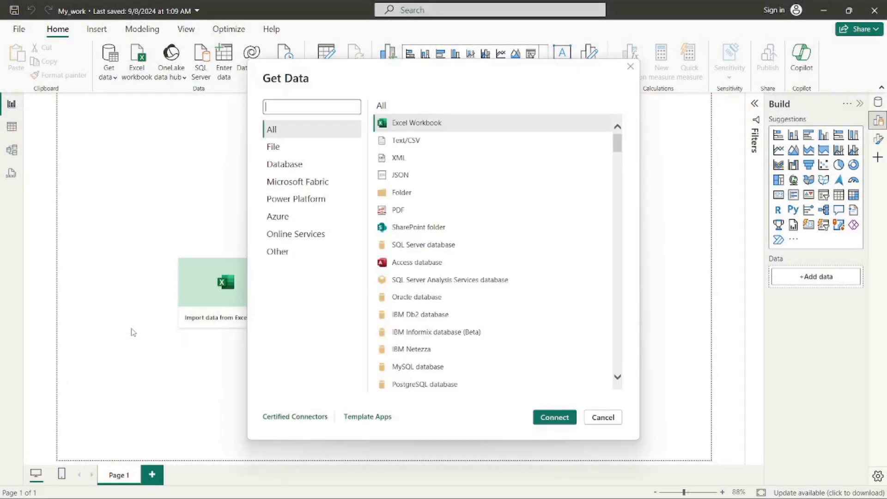
pyautogui.click(273, 147)
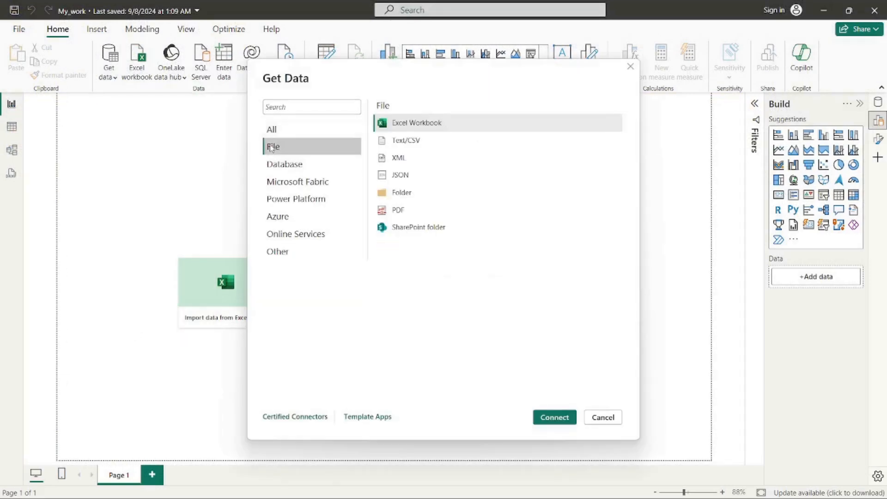
pyautogui.doubleClick(400, 176)
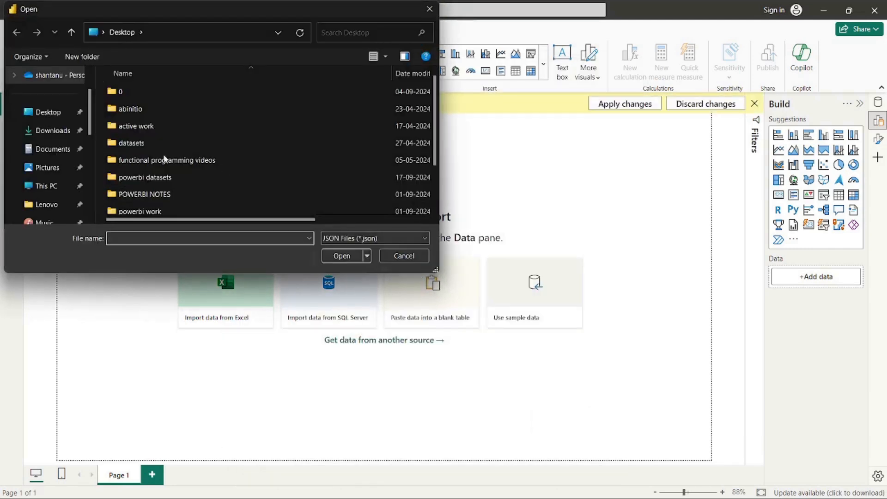
# Import the my_data JSON file from the powerbi datasets folder on the Desktop.
pyautogui.click(64, 115)
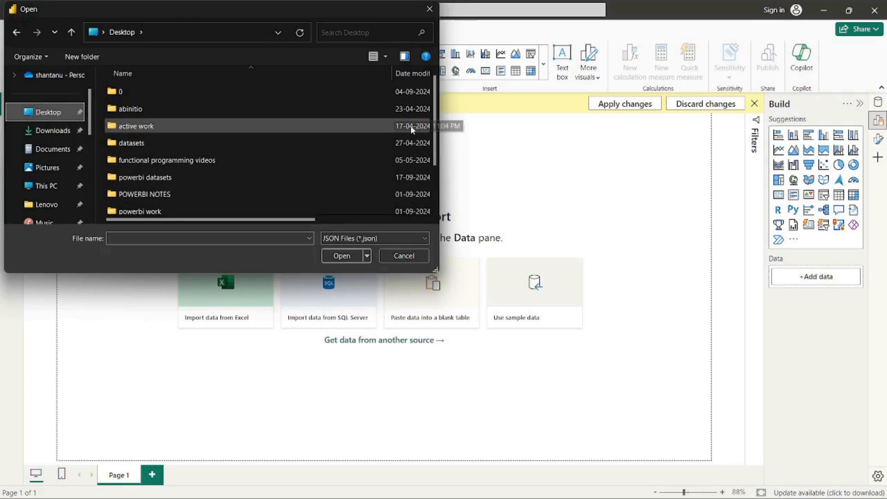
pyautogui.doubleClick(221, 179)
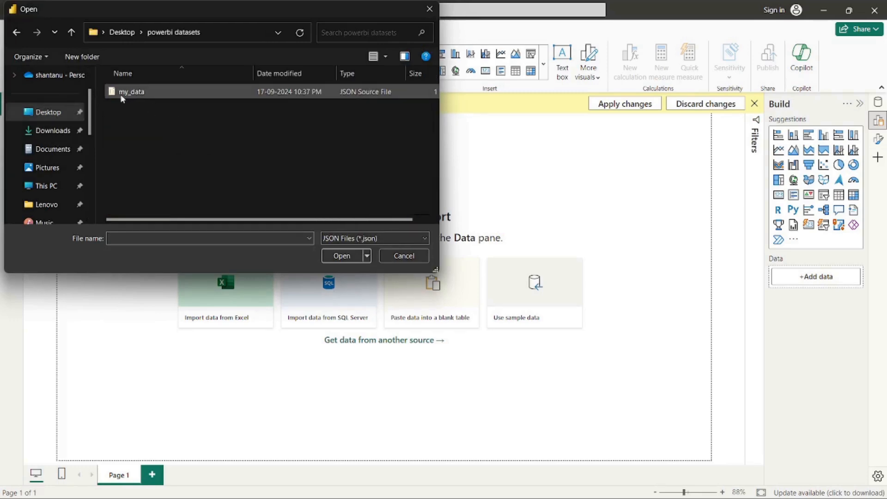
pyautogui.click(167, 91)
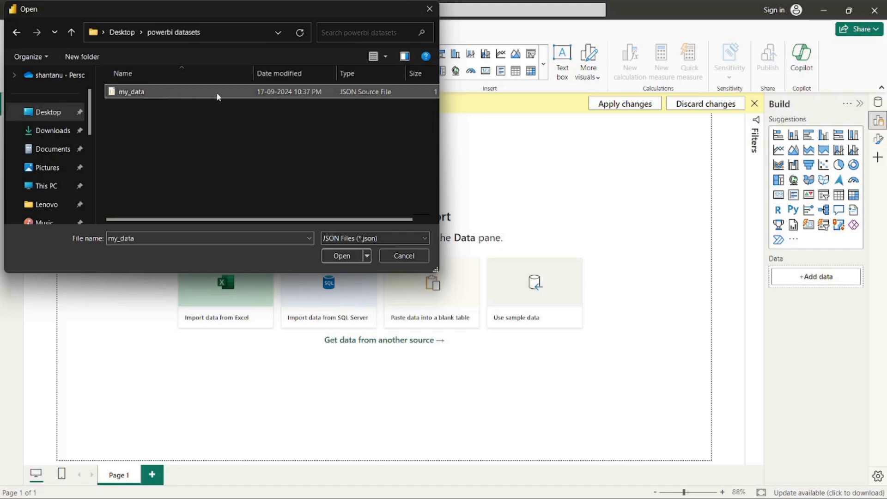
pyautogui.click(341, 255)
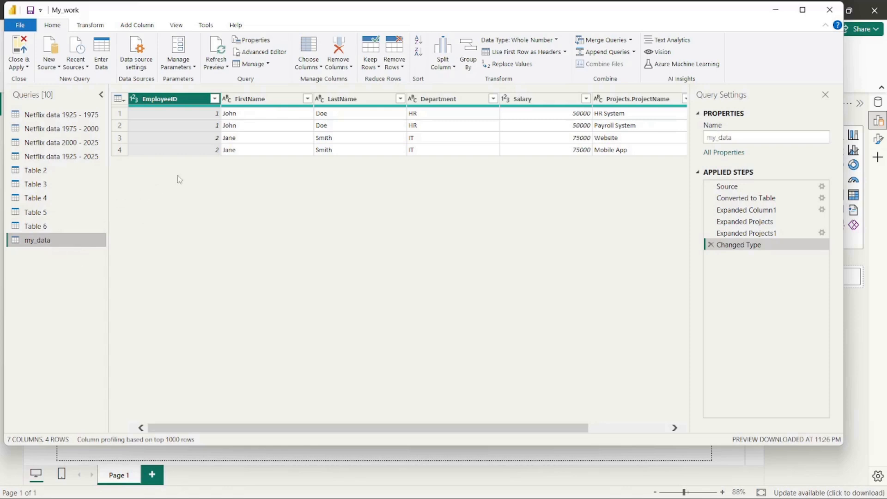
# Compare the EmployeeID values of both records in my_data.json in Visual Studio Code with the my_data query.
pyautogui.moveTo(172, 109)
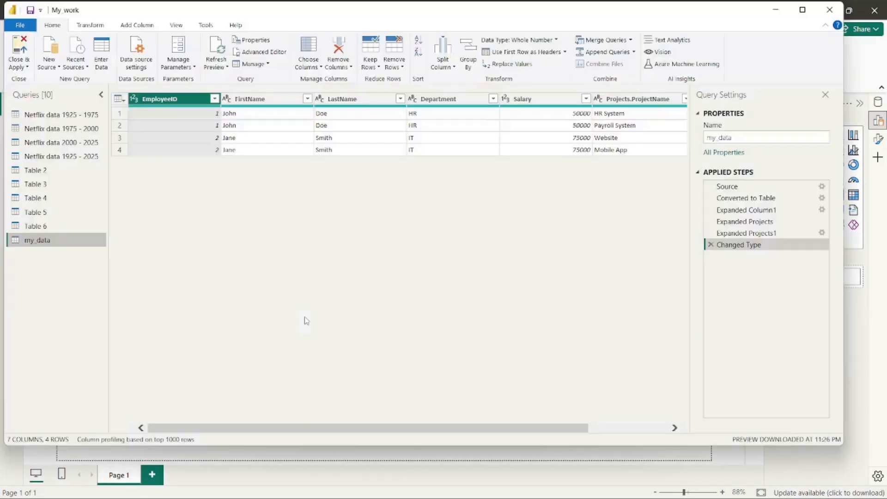
pyautogui.press('super')
pyautogui.click(513, 492)
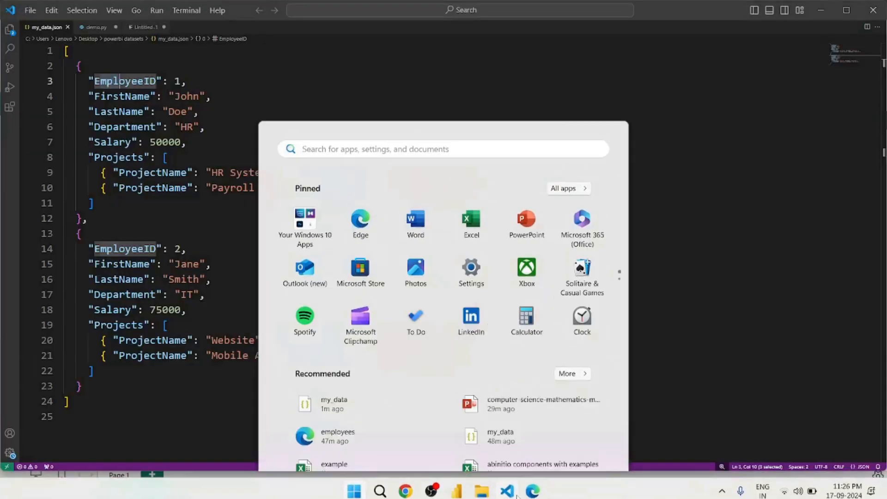
pyautogui.doubleClick(178, 81)
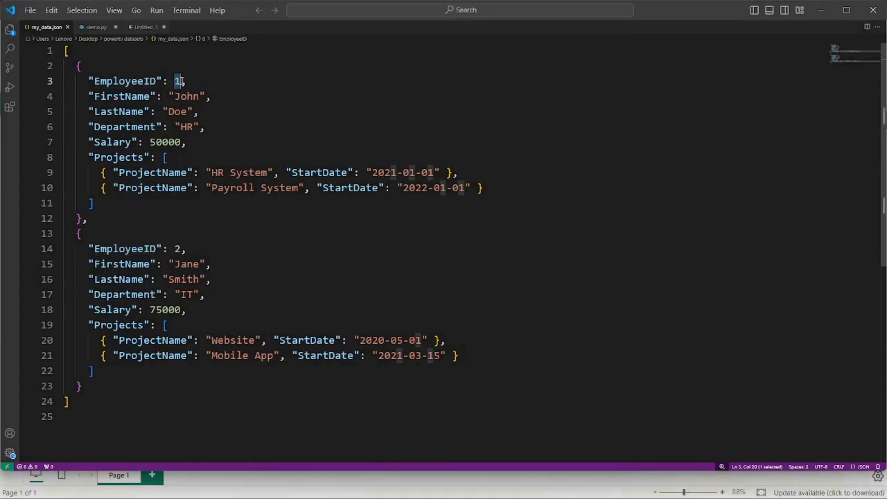
pyautogui.doubleClick(176, 249)
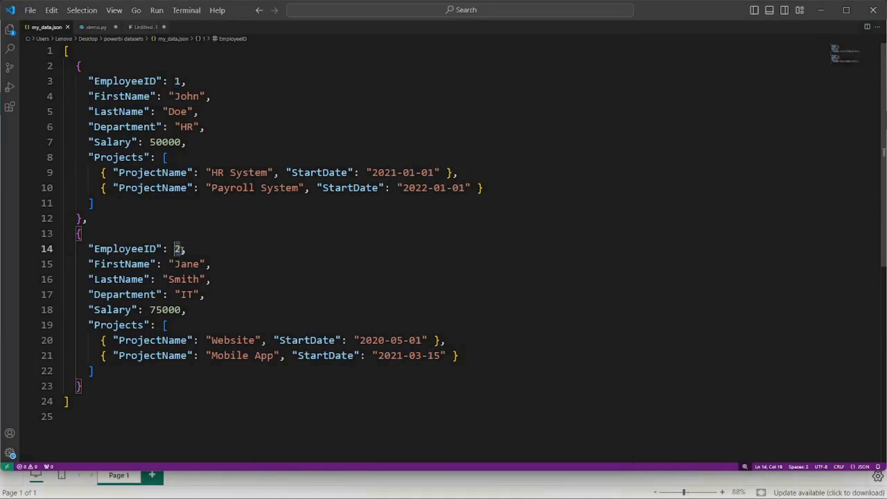
pyautogui.hotkey('alt', 'Tab')
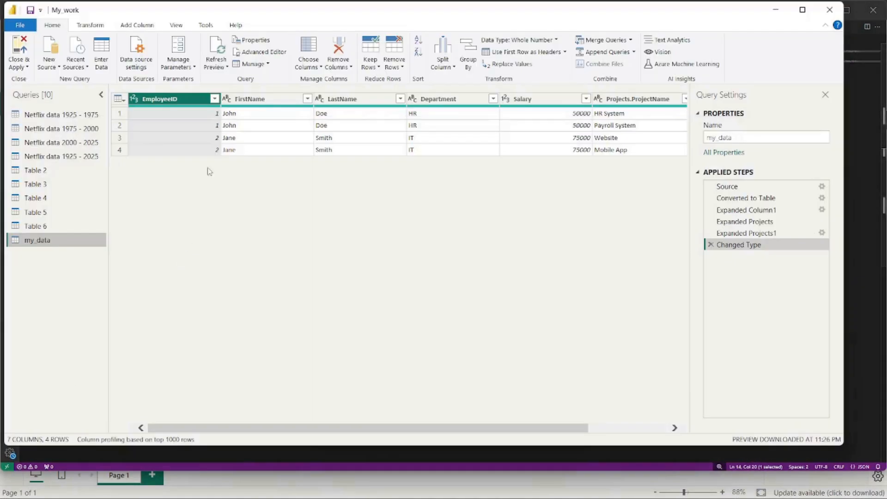
# Compare the FirstName and LastName columns of the my_data query with the matching fields in the JSON source.
pyautogui.click(253, 113)
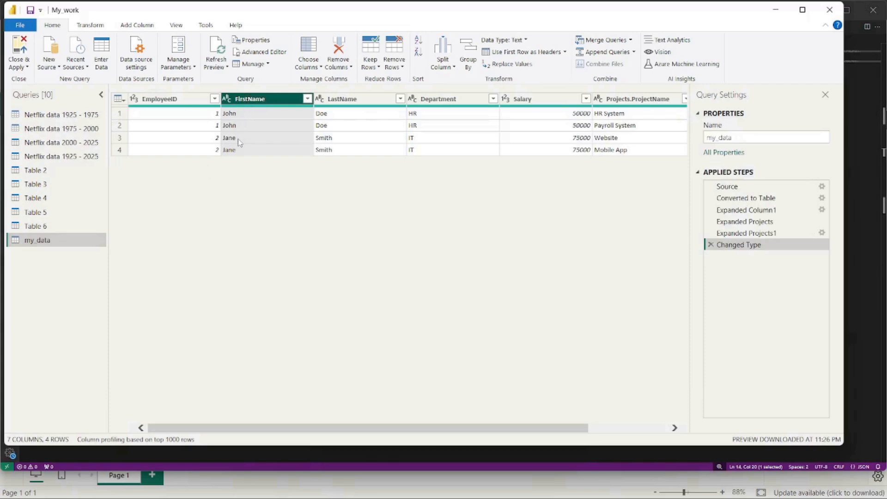
pyautogui.hotkey('alt', 'Tab')
pyautogui.doubleClick(187, 96)
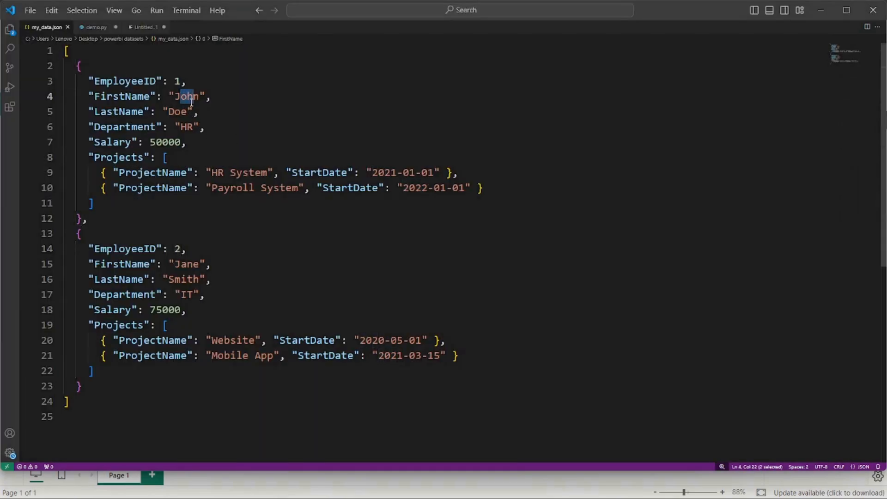
pyautogui.doubleClick(178, 264)
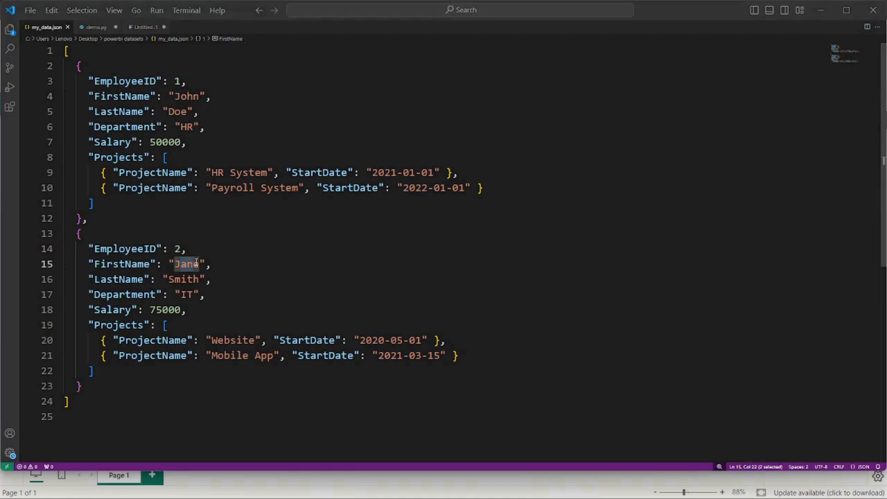
pyautogui.hotkey('alt', 'Tab')
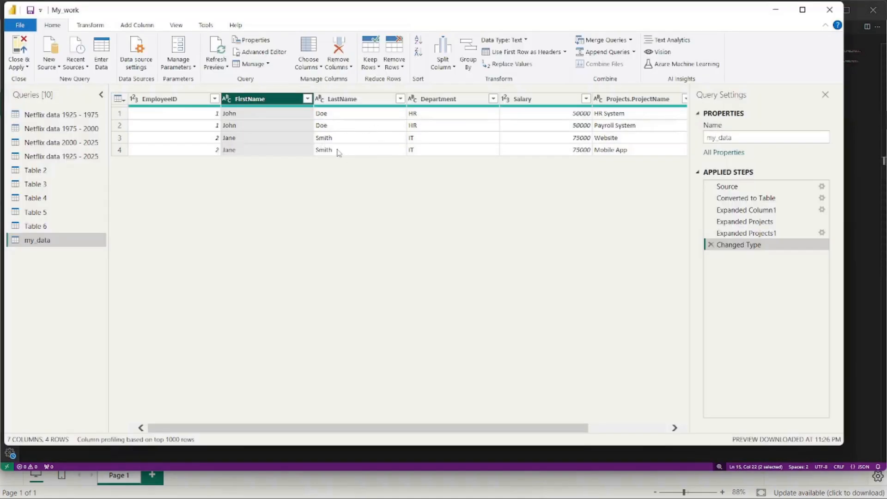
pyautogui.hotkey('alt', 'Tab')
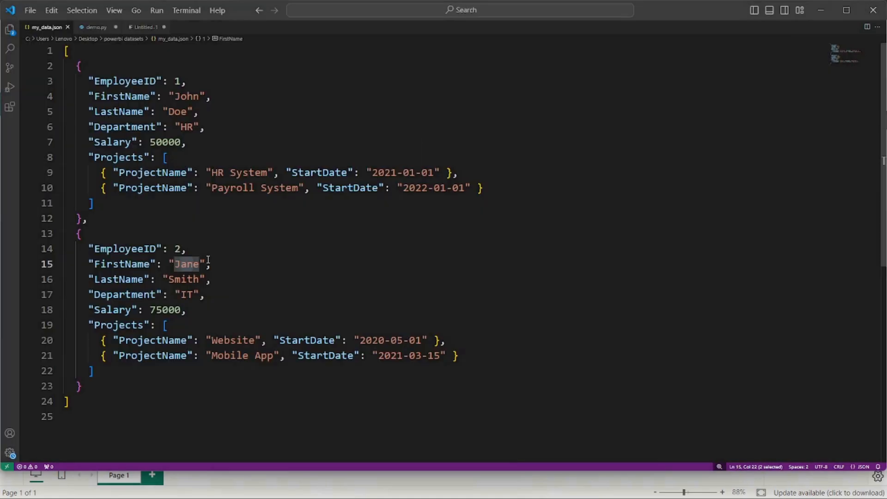
pyautogui.hotkey('alt', 'Tab')
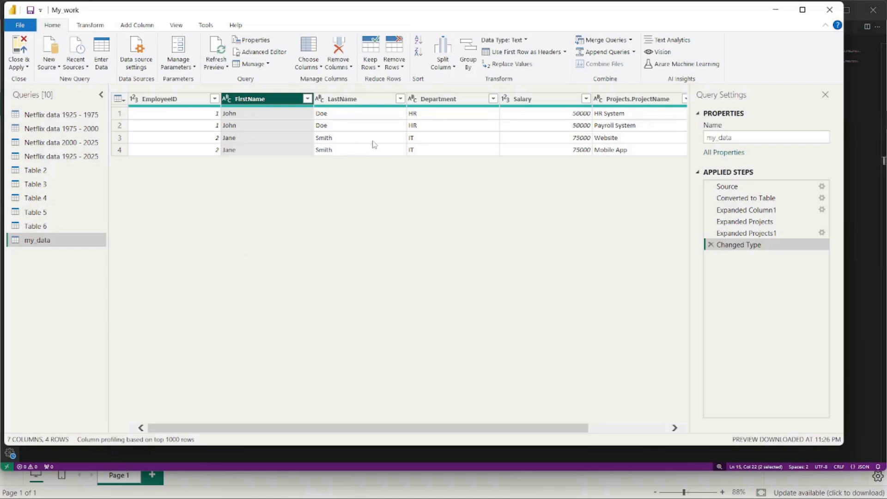
# Inspect the Salary and Projects.ProjectName values in the my_data query and compare them with the nested Projects entries in my_data.json.
pyautogui.click(615, 115)
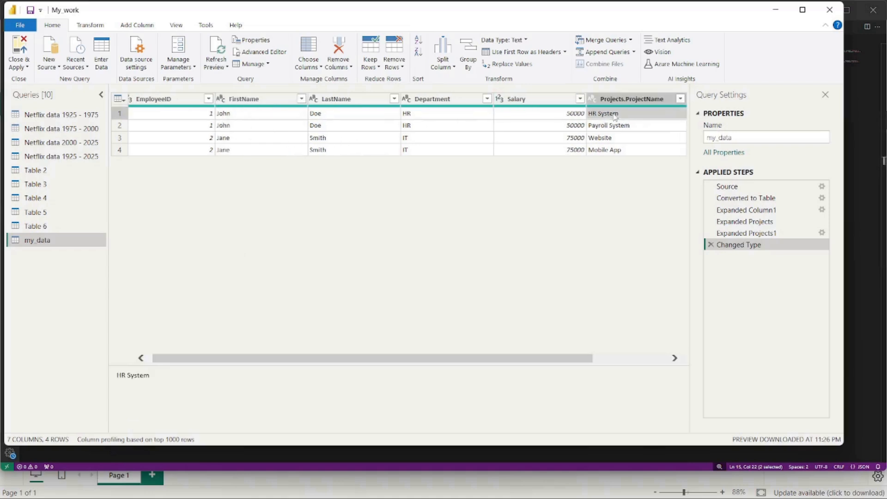
pyautogui.click(541, 118)
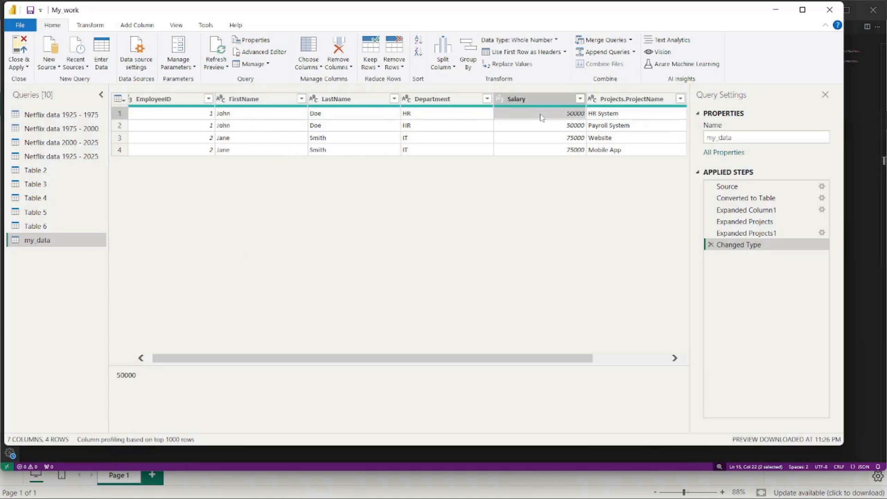
pyautogui.click(623, 113)
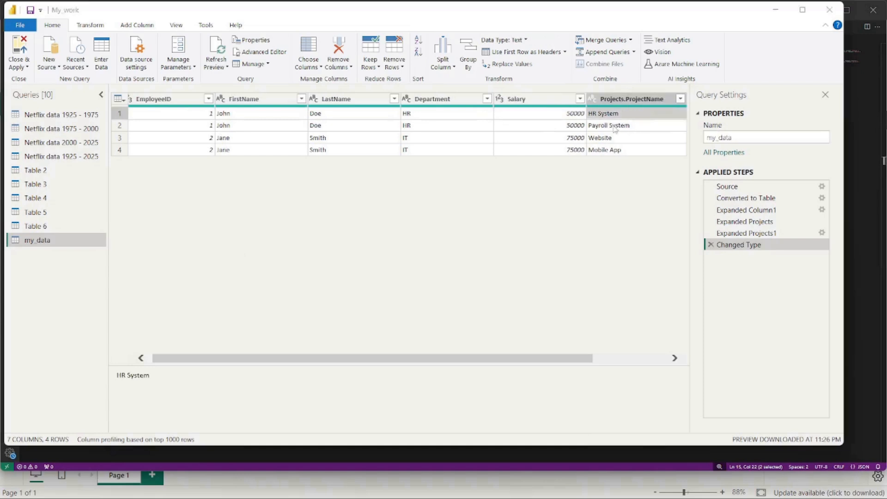
pyautogui.hotkey('alt', 'Tab')
pyautogui.moveTo(212, 174); pyautogui.dragTo(285, 192)
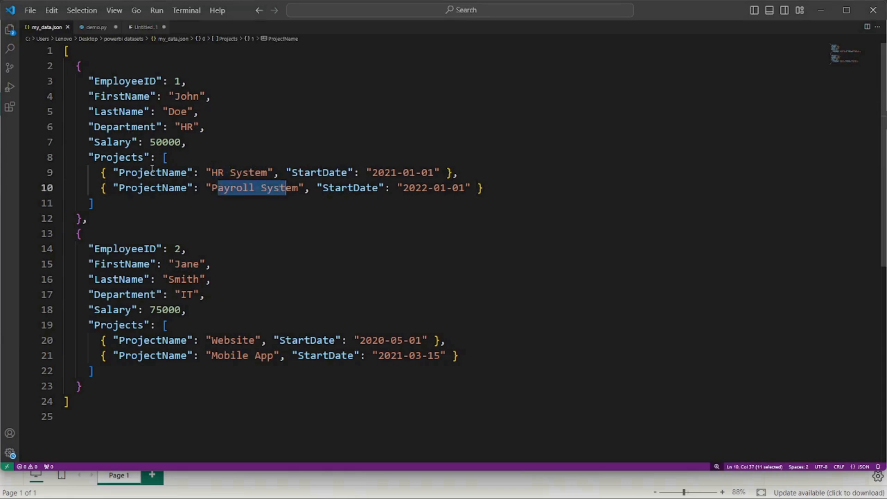
pyautogui.moveTo(93, 93); pyautogui.dragTo(172, 296)
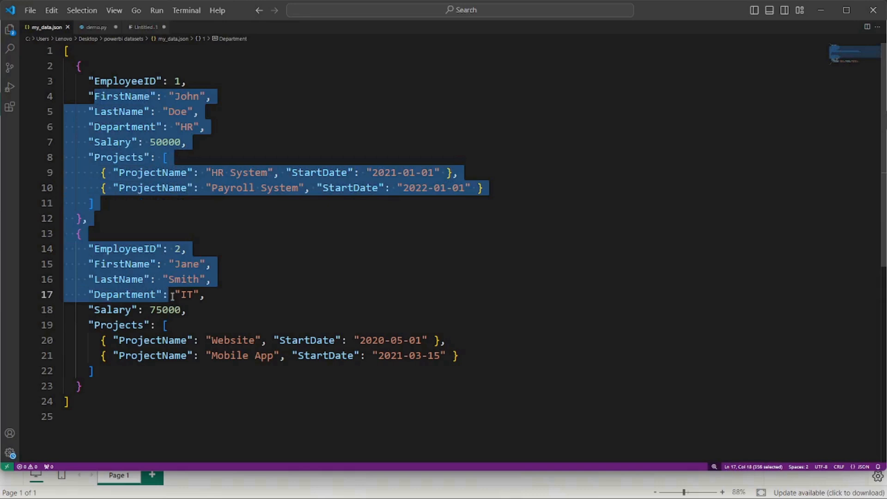
# In Power Query Editor, connect to the employees XML file in the powerbi datasets folder as a new source and select its Employee table.
pyautogui.hotkey('alt', 'Tab')
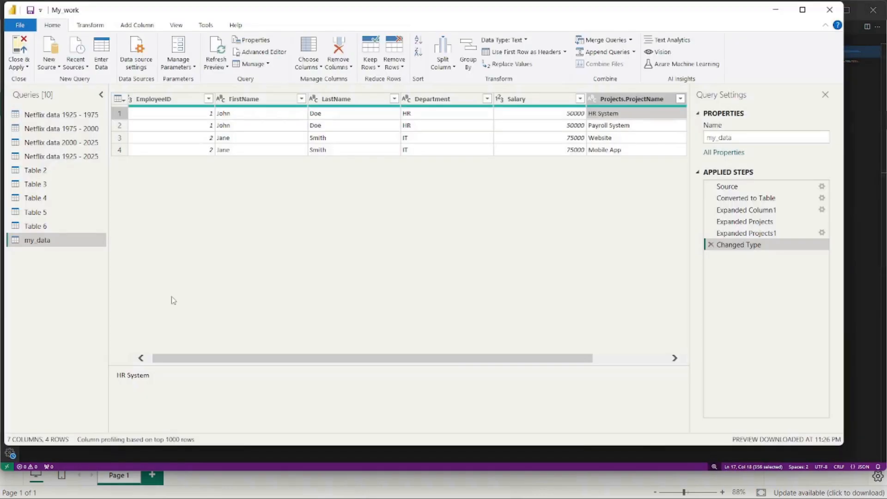
pyautogui.click(54, 72)
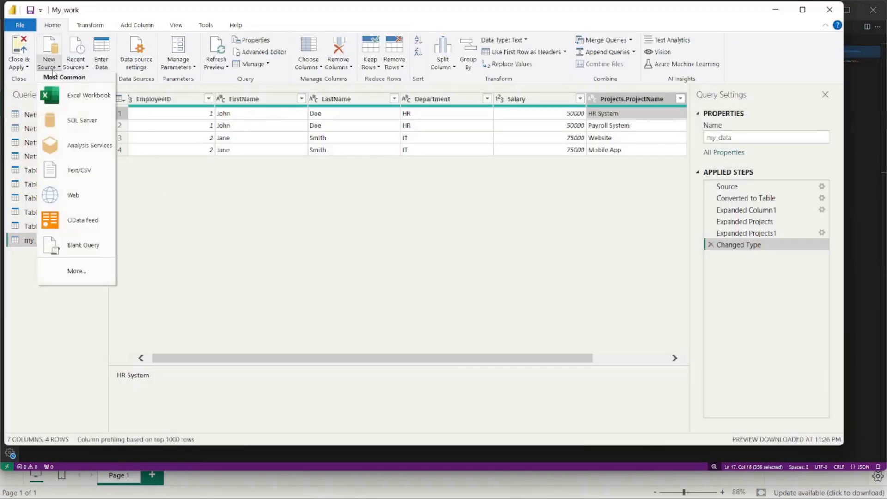
pyautogui.click(75, 271)
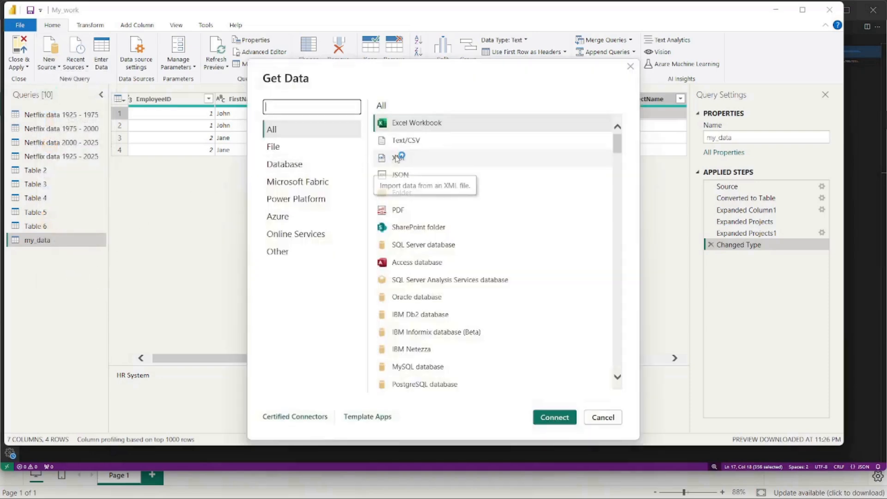
pyautogui.press('Escape')
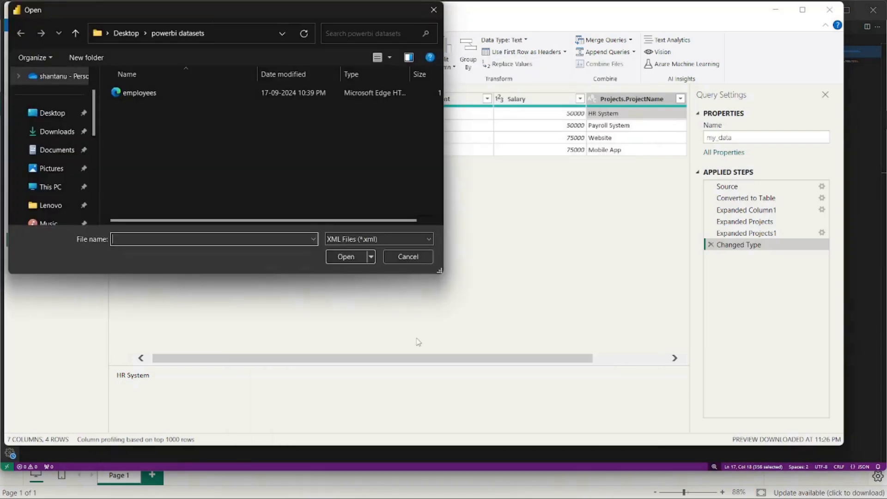
pyautogui.doubleClick(126, 97)
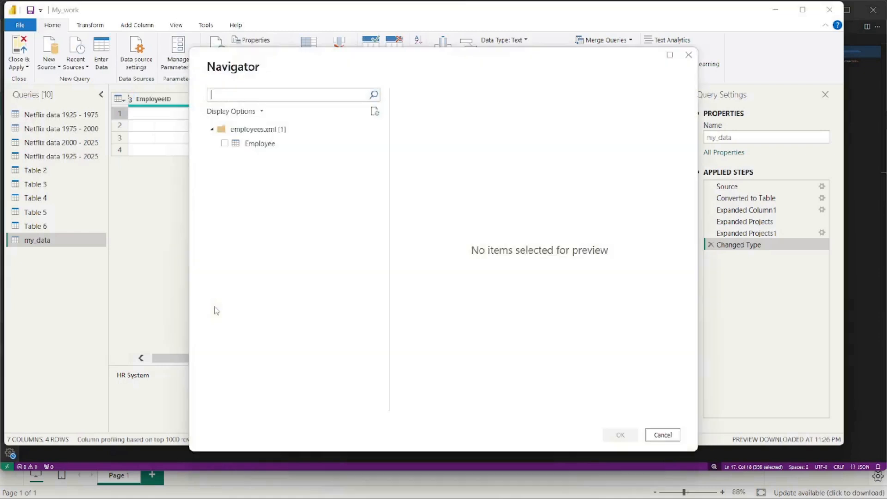
pyautogui.click(224, 144)
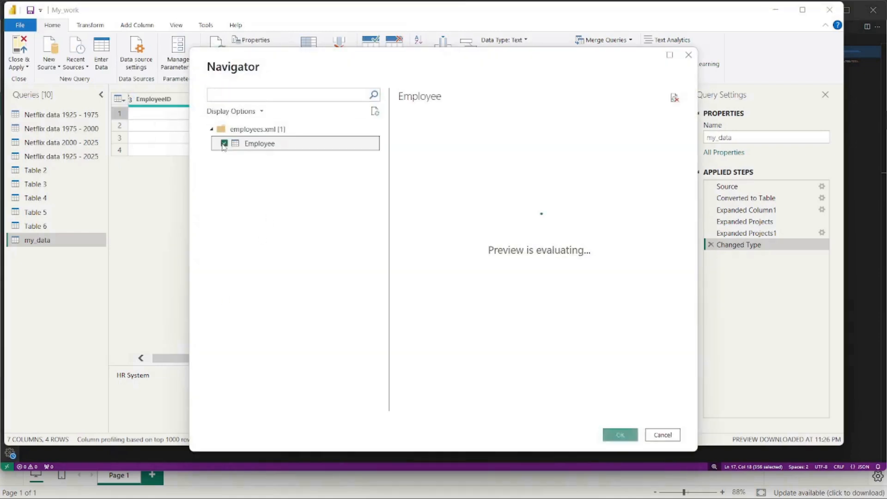
pyautogui.moveTo(471, 407); pyautogui.dragTo(476, 408)
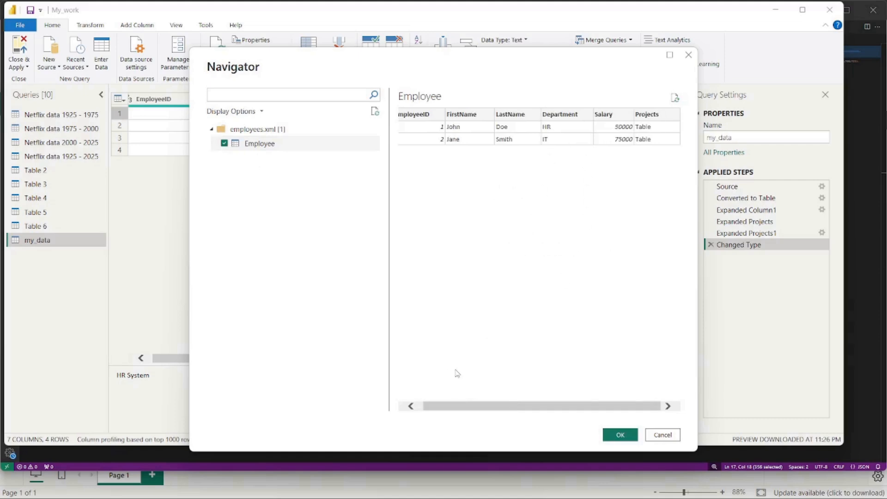
# Compare the Employee table preview, including its Projects column, with the nested Employee and Project elements of employees.xml in the Edge browser.
pyautogui.press('super')
pyautogui.click(531, 491)
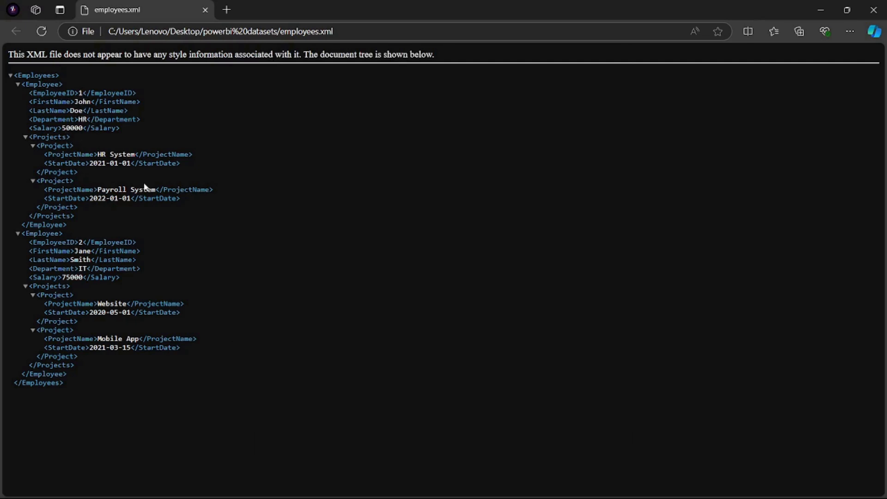
pyautogui.hotkey('alt', 'Tab')
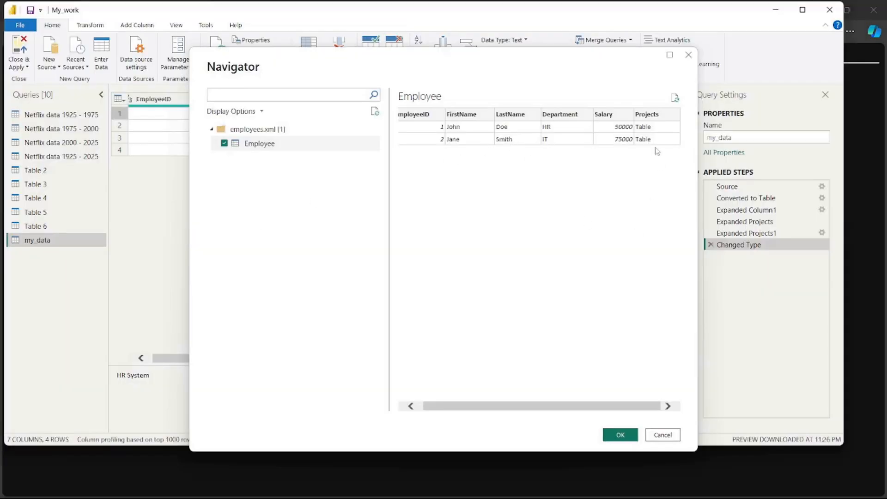
pyautogui.hotkey('alt', 'Tab')
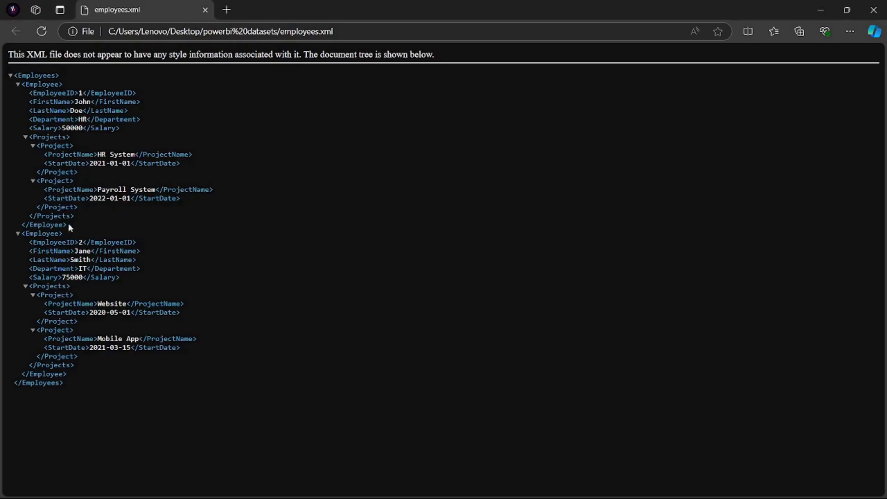
pyautogui.hotkey('alt', 'Tab')
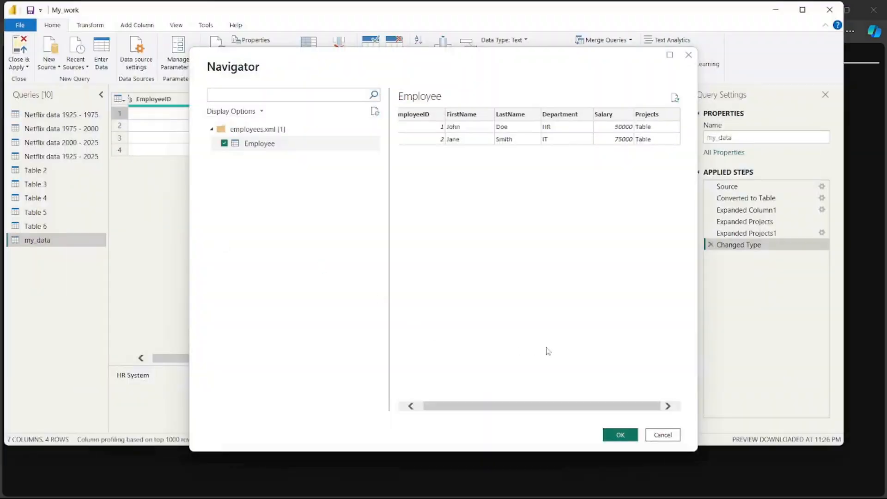